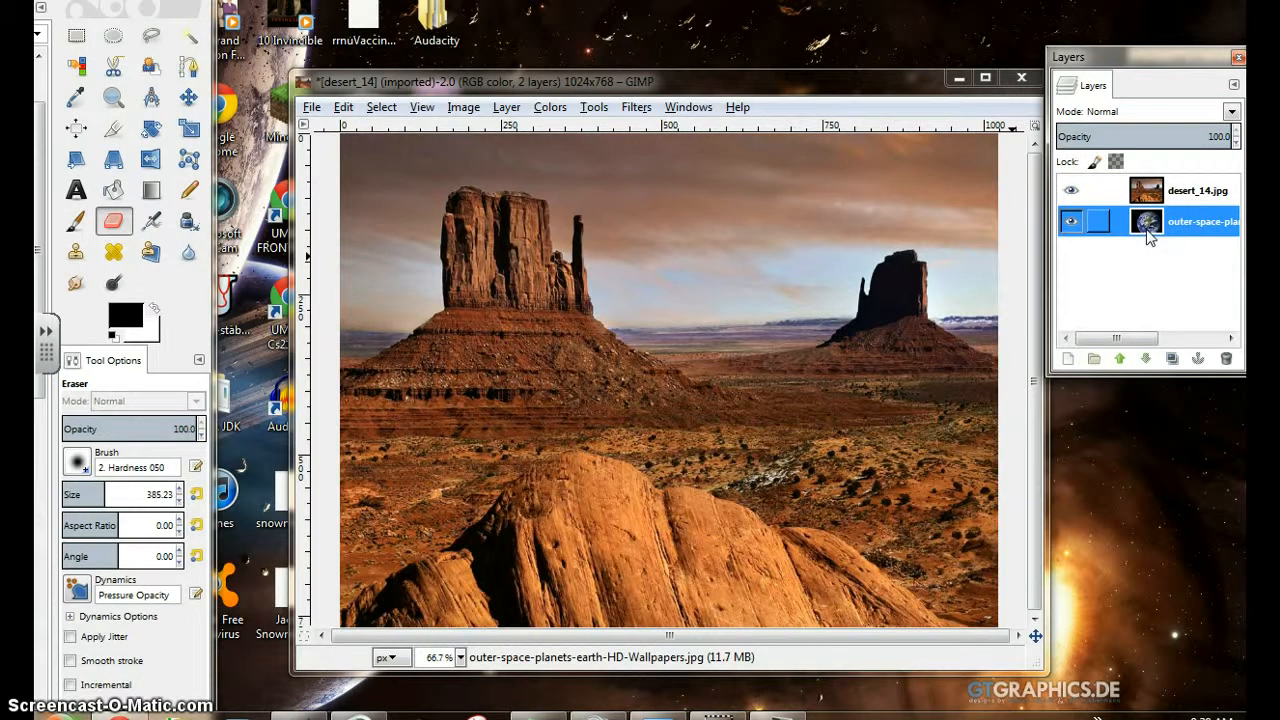
- Hide the desert_14.jpg layer to view the earth image beneath it, and show it again
click(1073, 193)
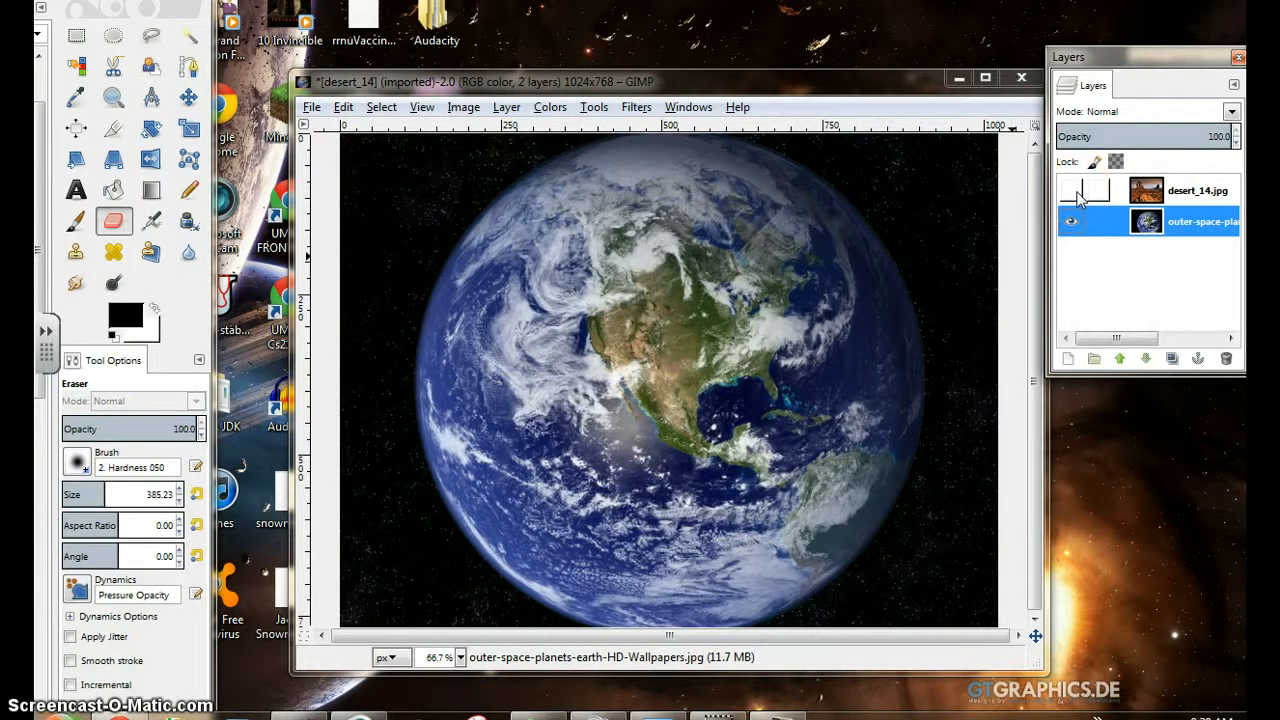
click(1073, 192)
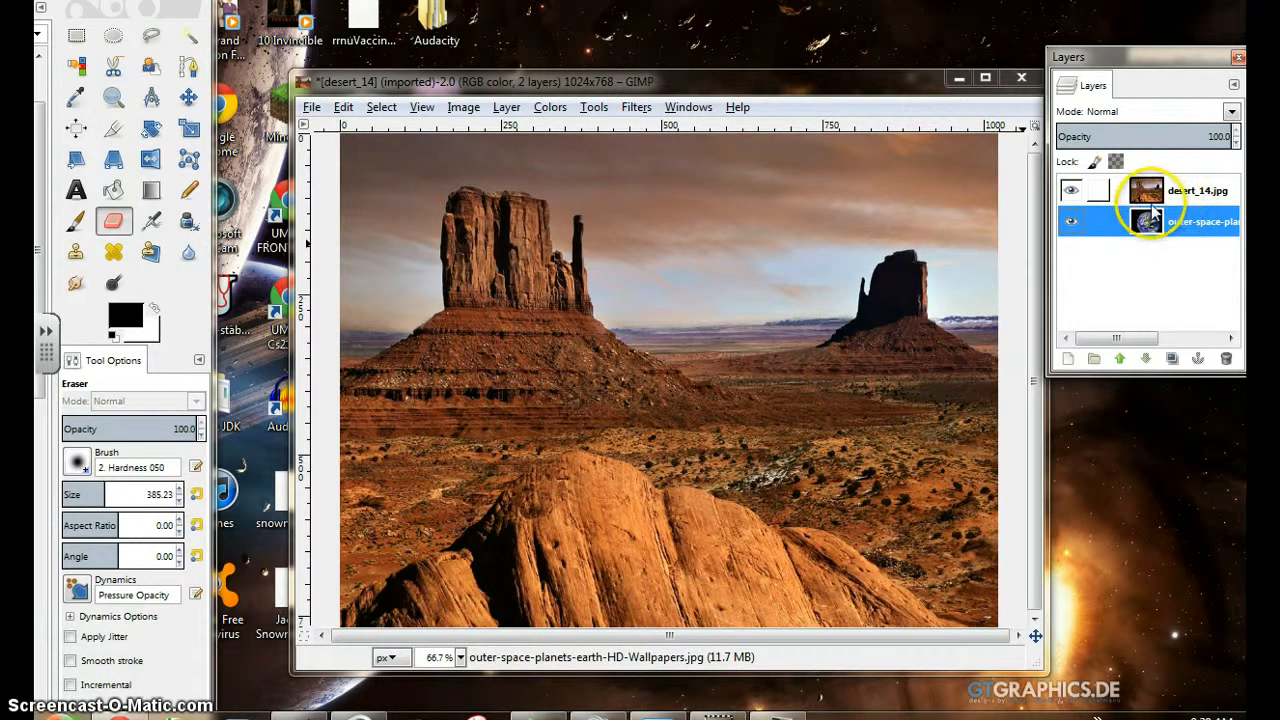
- Add an alpha channel to the desert_14.jpg layer, try erasing a patch of sky, and undo both changes
click(1178, 197)
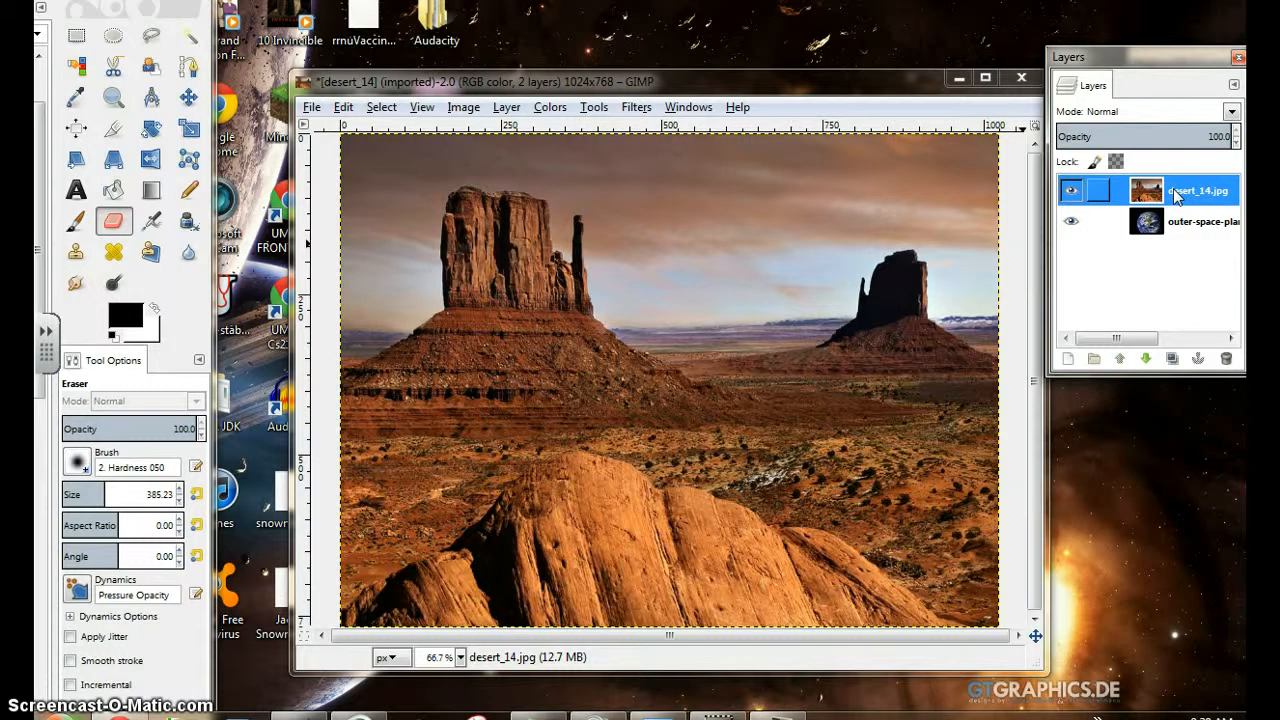
right_click(1177, 196)
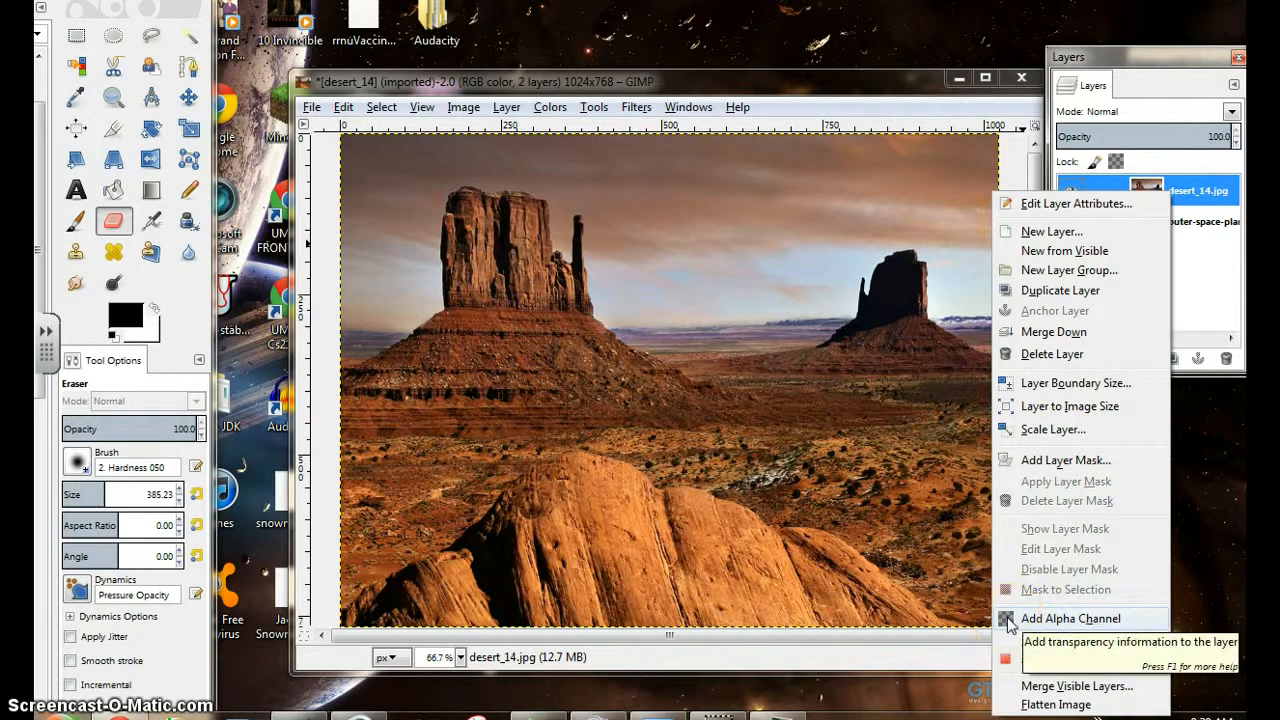
click(1060, 619)
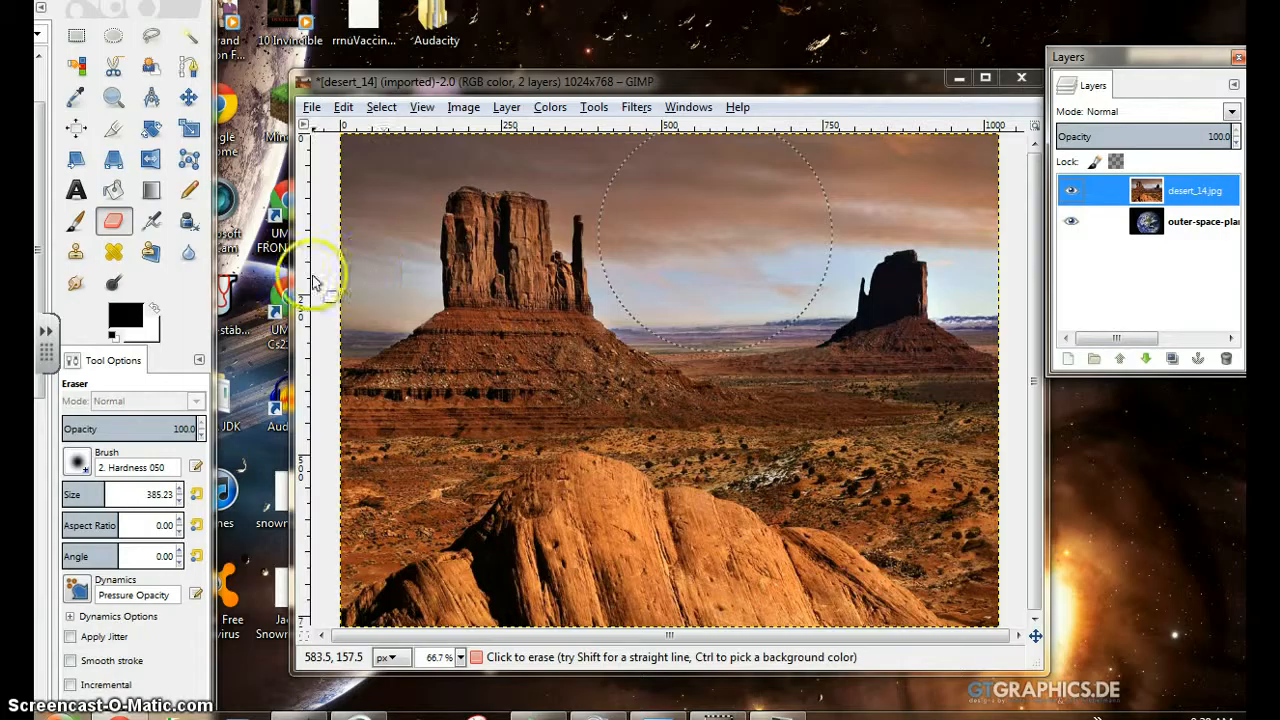
mouse_move(740, 245)
mouse_down()
mouse_move(700, 223)
mouse_move(710, 229)
mouse_up()
key(ctrl+z)
key(ctrl+z)
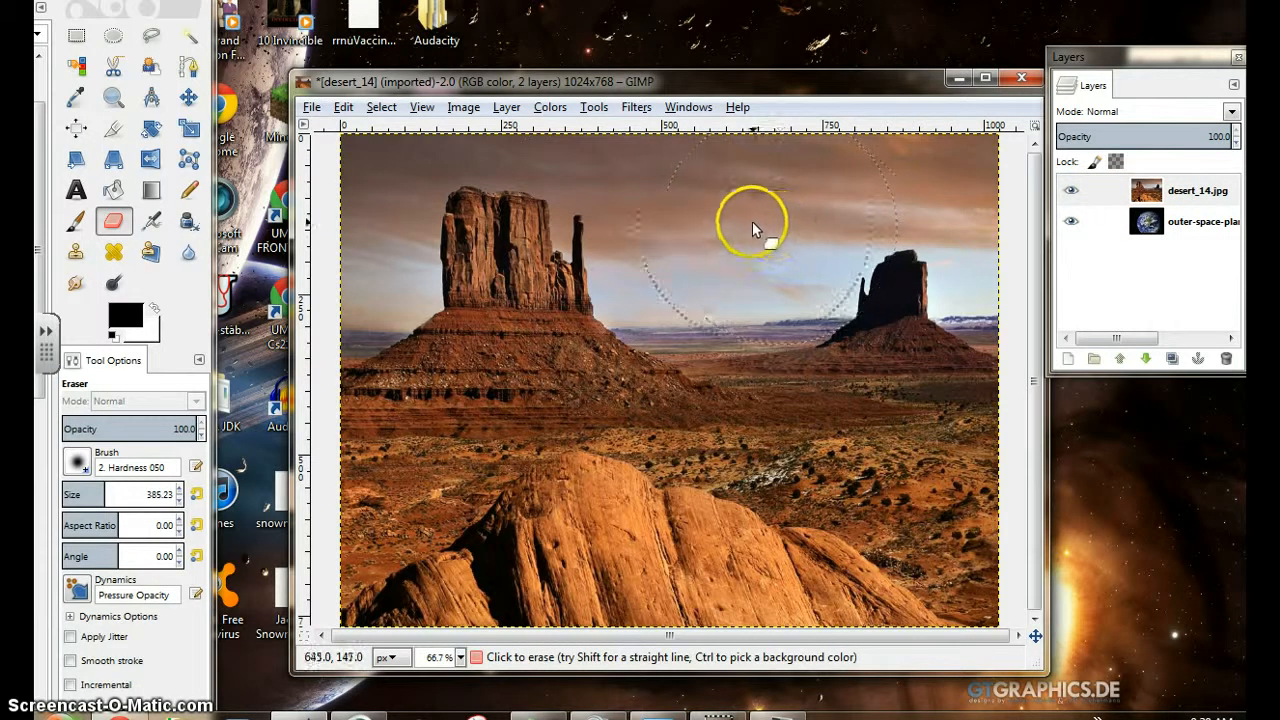
- Try erasing the sky between the two buttes without an alpha channel, and undo the erasure
mouse_move(749, 220)
mouse_down()
mouse_move(793, 245)
mouse_move(704, 222)
mouse_up()
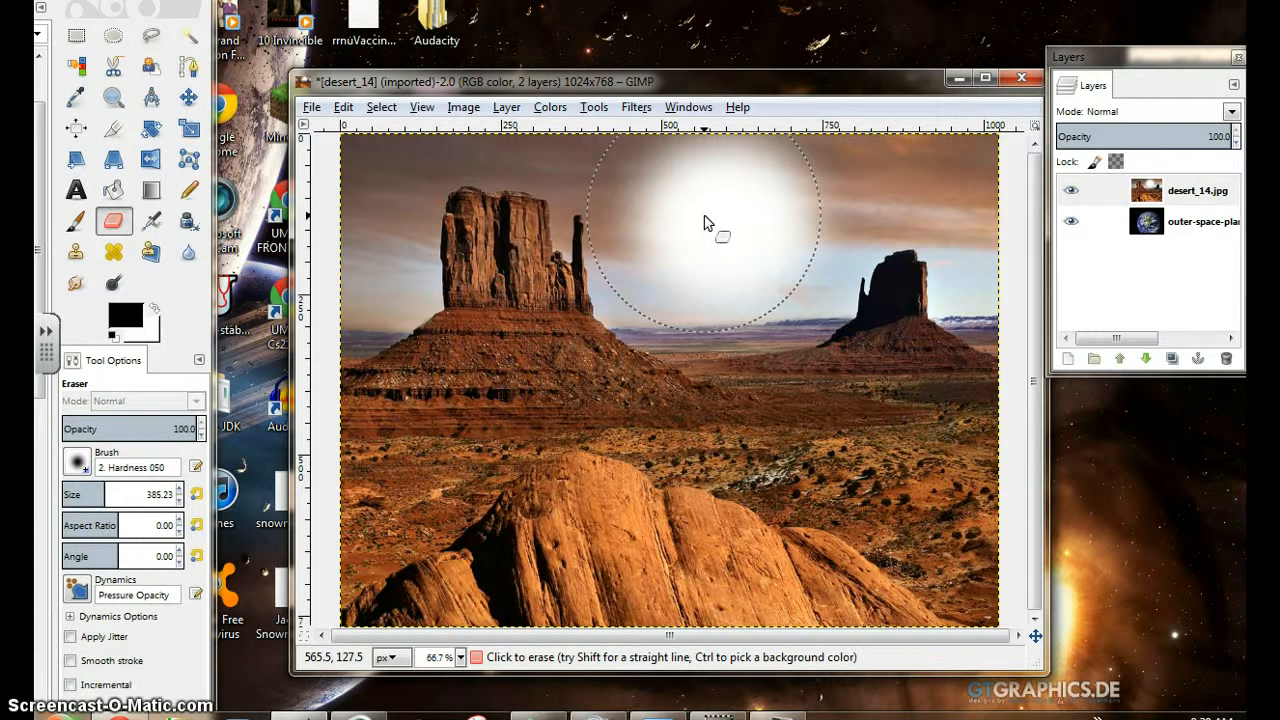
key(ctrl+z)
key(ctrl+z)
key(ctrl+z)
key(ctrl+z)
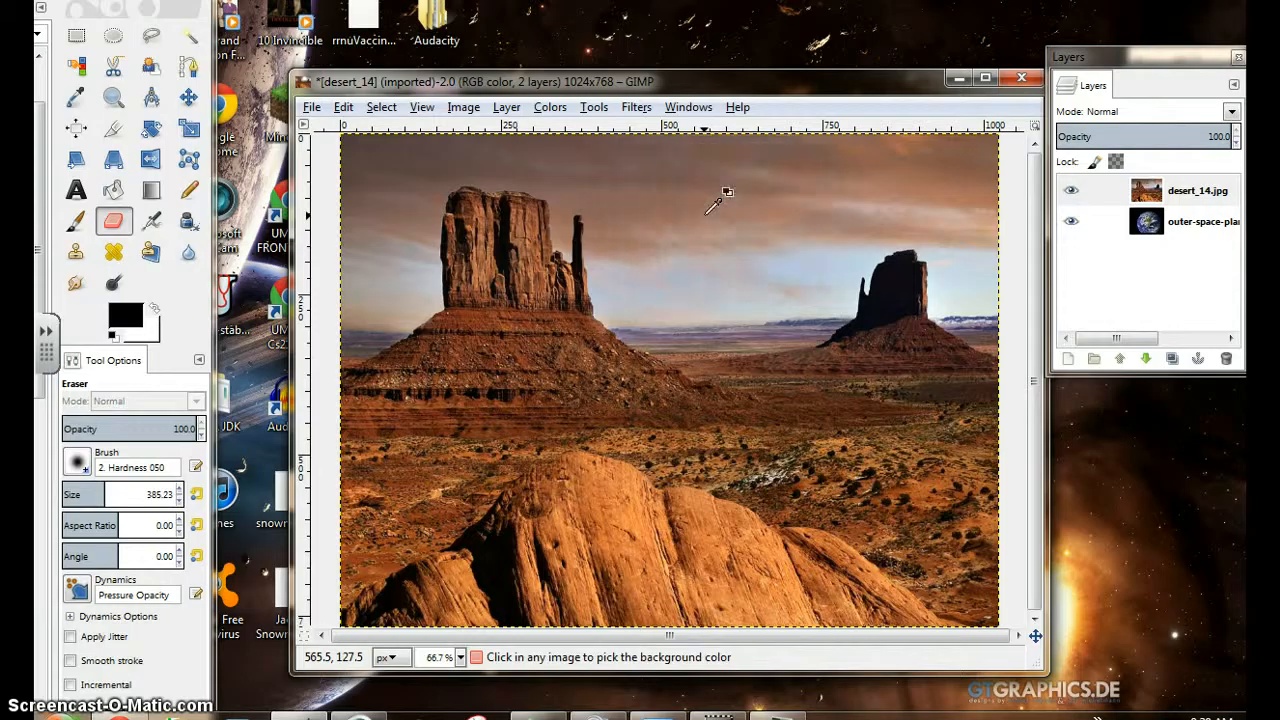
- Add an alpha channel to the desert_14.jpg layer and erase the sky between the two buttes to reveal the earth
right_click(1142, 200)
click(973, 624)
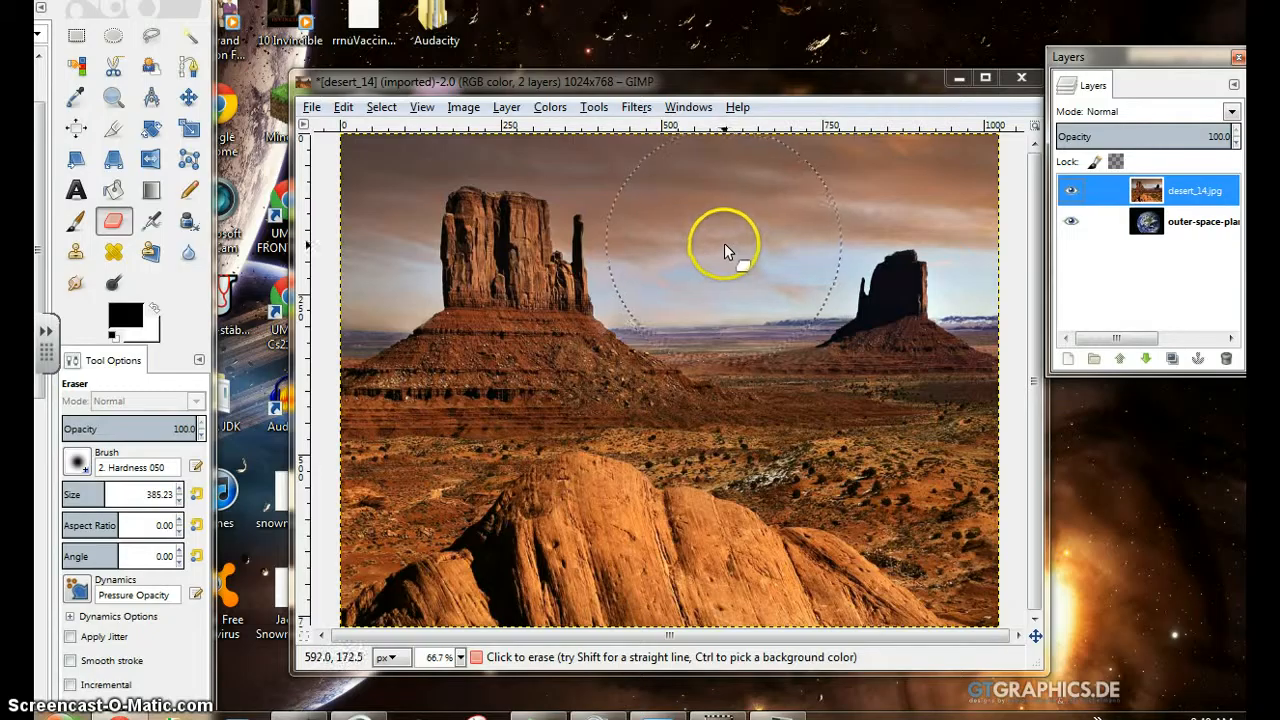
mouse_move(724, 243)
mouse_down()
mouse_move(712, 238)
mouse_move(853, 164)
mouse_move(672, 188)
mouse_move(651, 163)
mouse_move(692, 178)
mouse_move(624, 168)
mouse_move(685, 180)
mouse_move(700, 206)
mouse_move(749, 209)
mouse_move(742, 218)
mouse_move(749, 205)
mouse_move(712, 228)
mouse_up()
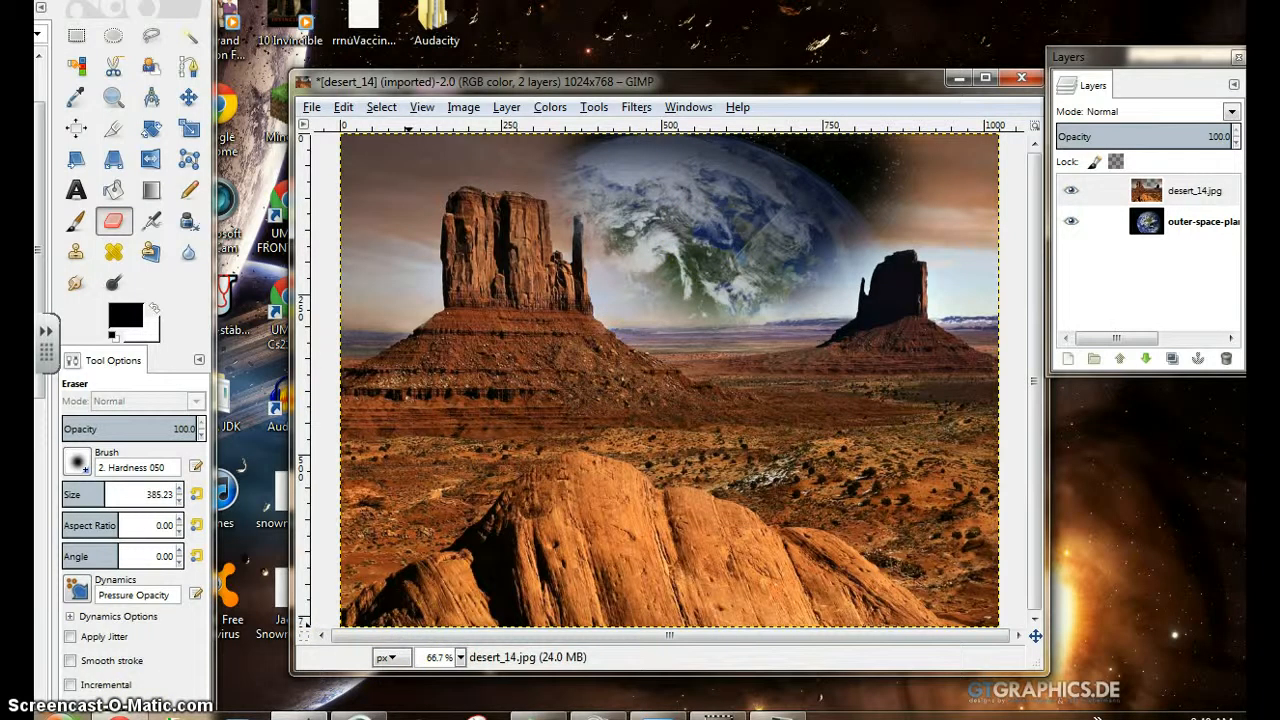
click(804, 198)
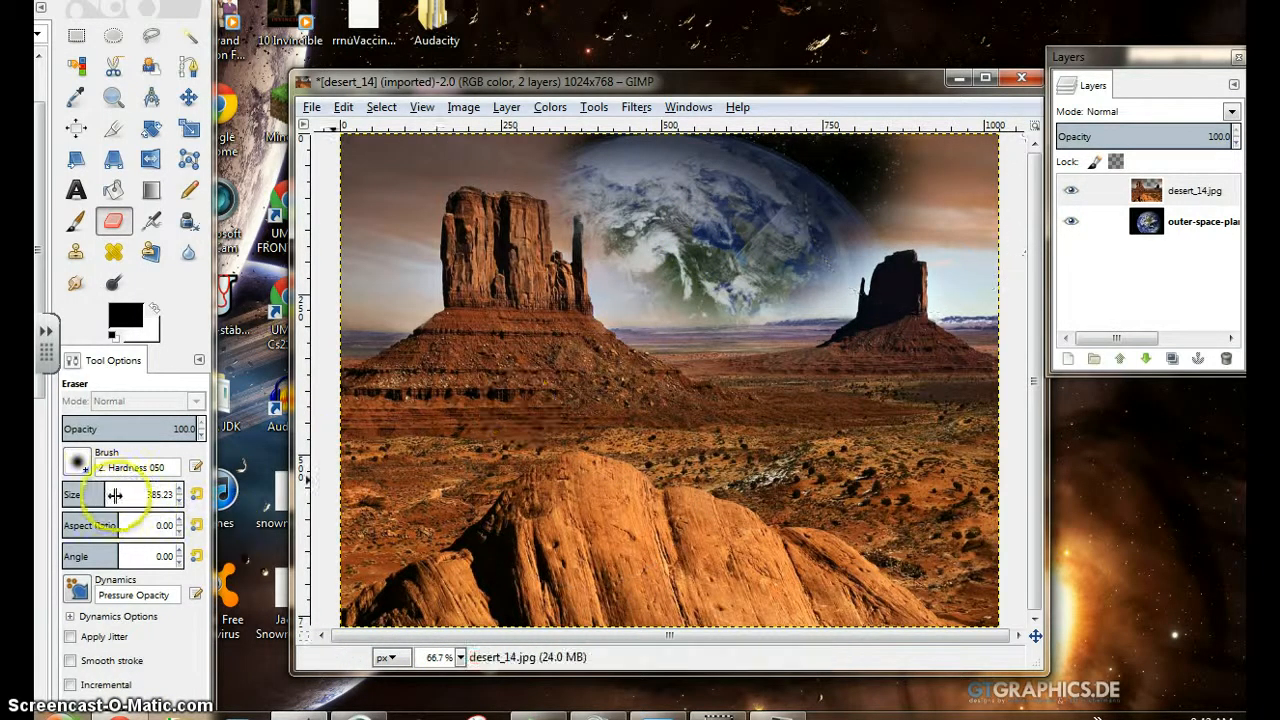
- Reduce the eraser size to 94.92 and erase the hazy sky beside the large butte down towards the horizon
drag(107, 496, 72, 492)
click(114, 224)
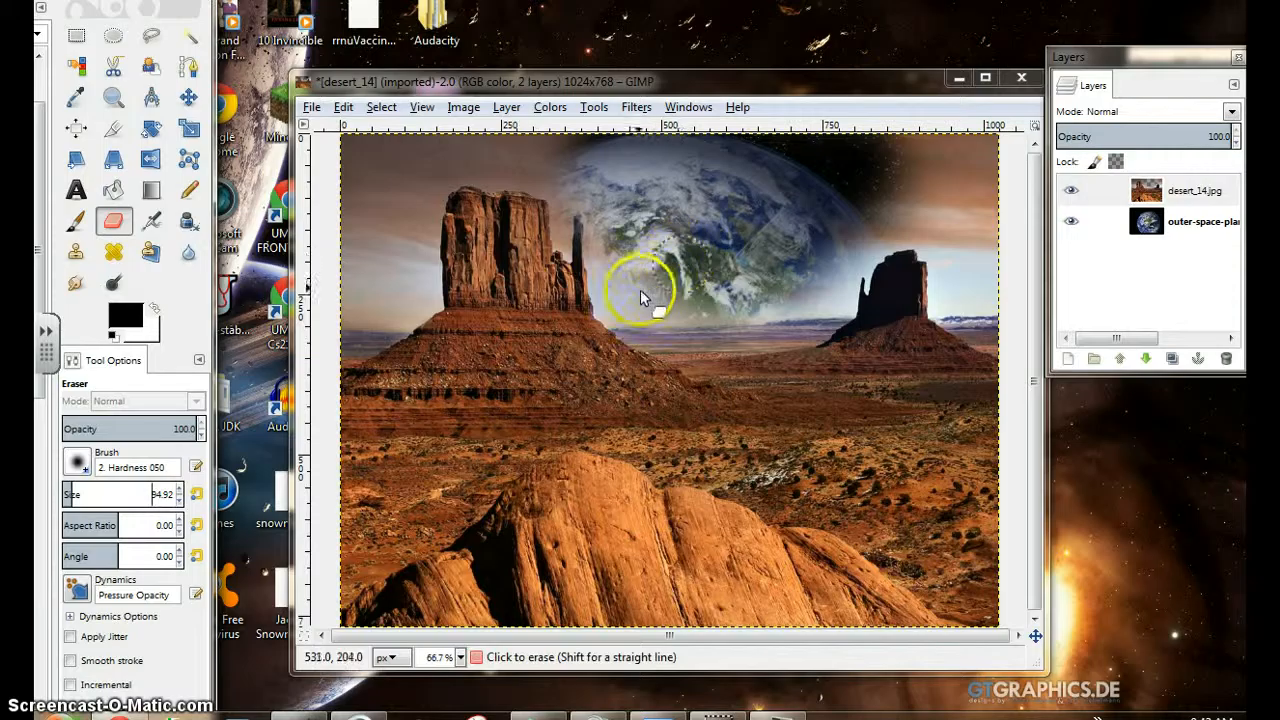
scroll(640, 289, up, 2)
scroll(607, 292, up, 1)
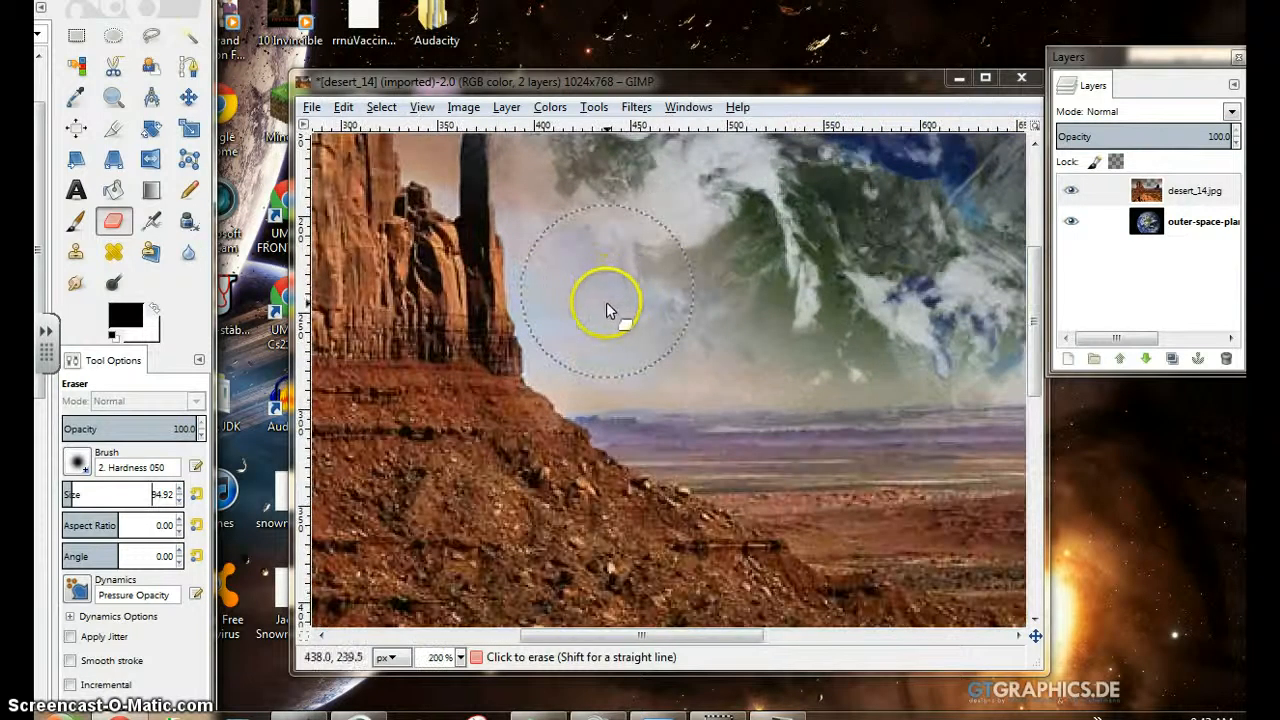
mouse_move(603, 300)
mouse_down()
mouse_move(596, 261)
mouse_move(602, 282)
mouse_up()
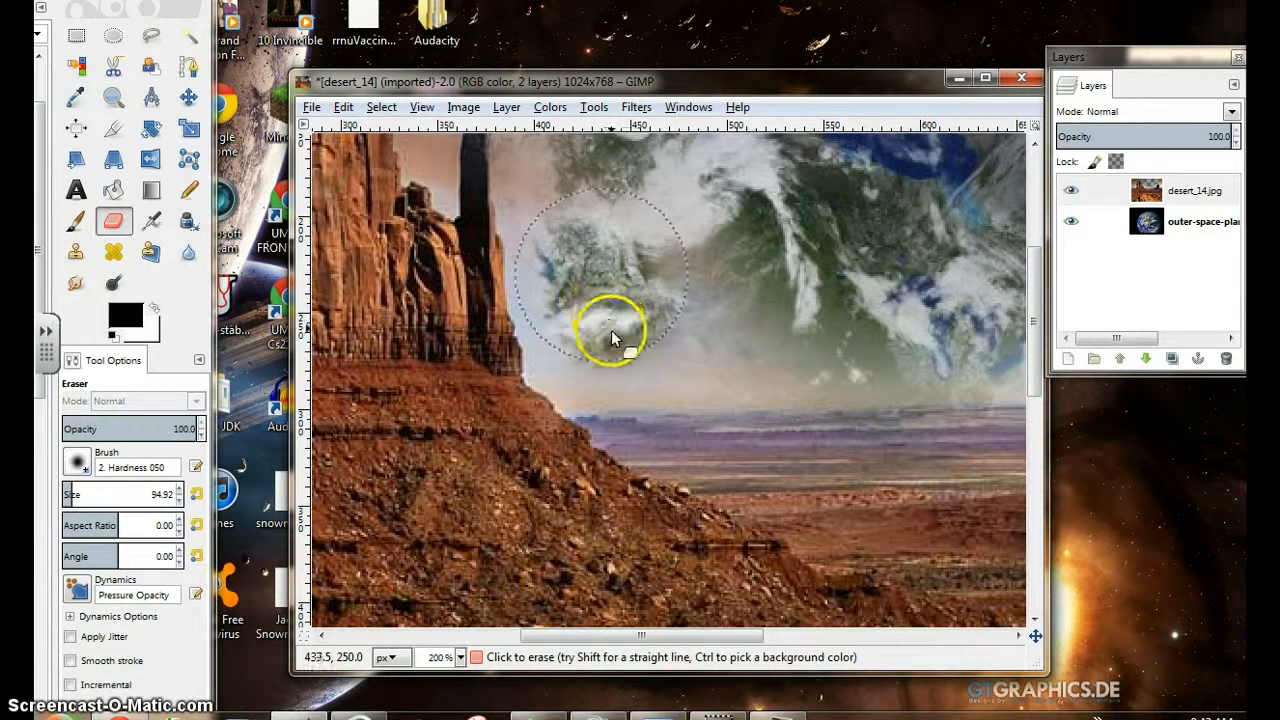
mouse_move(611, 336)
mouse_down()
mouse_move(617, 367)
mouse_move(648, 345)
mouse_move(801, 348)
mouse_up()
key(minus)
key(minus)
key(minus)
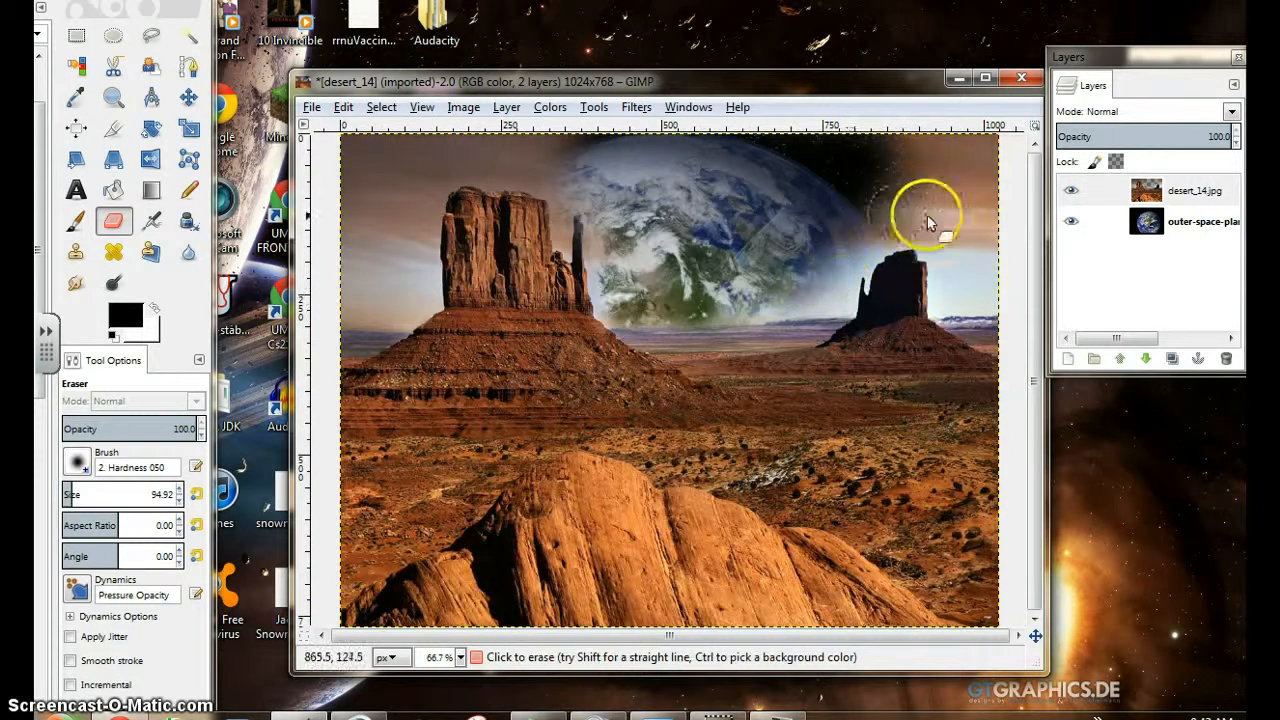
- Erase the sky above and to the right of the small butte to reveal the starry background
drag(914, 191, 966, 186)
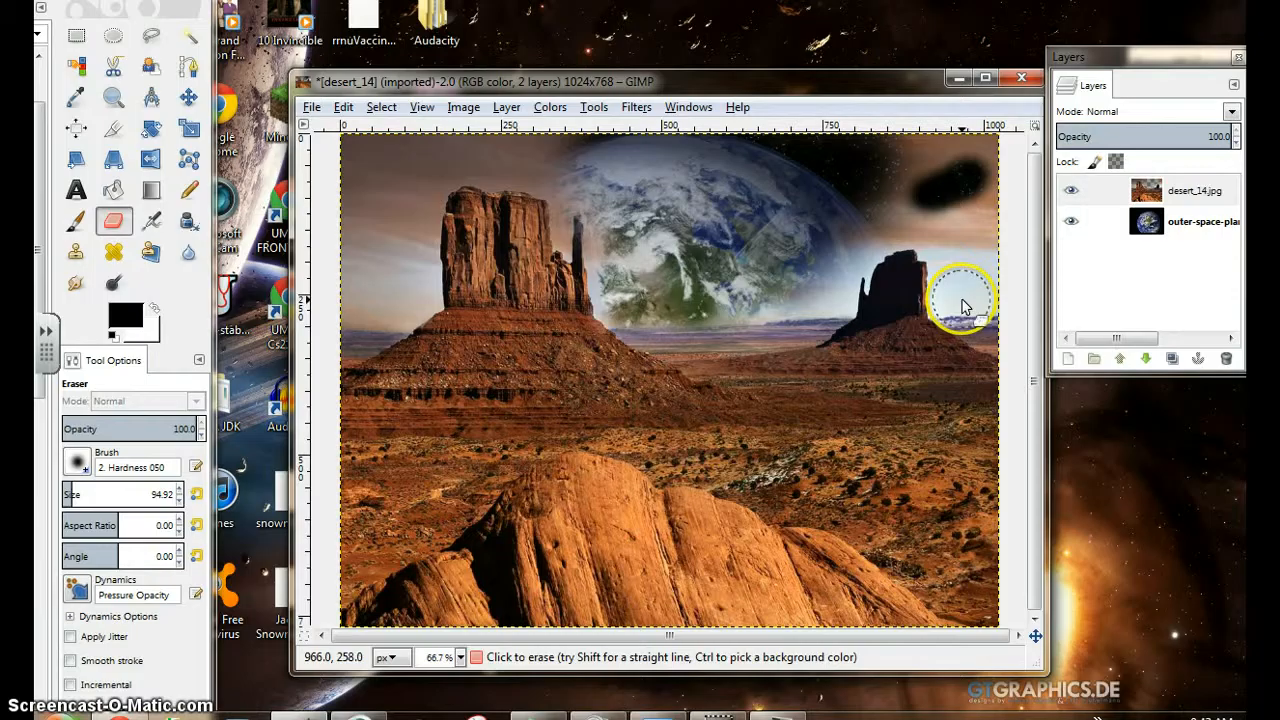
mouse_move(966, 305)
mouse_down()
mouse_move(937, 289)
mouse_move(967, 220)
mouse_move(986, 286)
mouse_move(1005, 202)
mouse_move(986, 163)
mouse_up()
ctrl+scroll(951, 294, up, 3)
scroll(985, 175, up, 5)
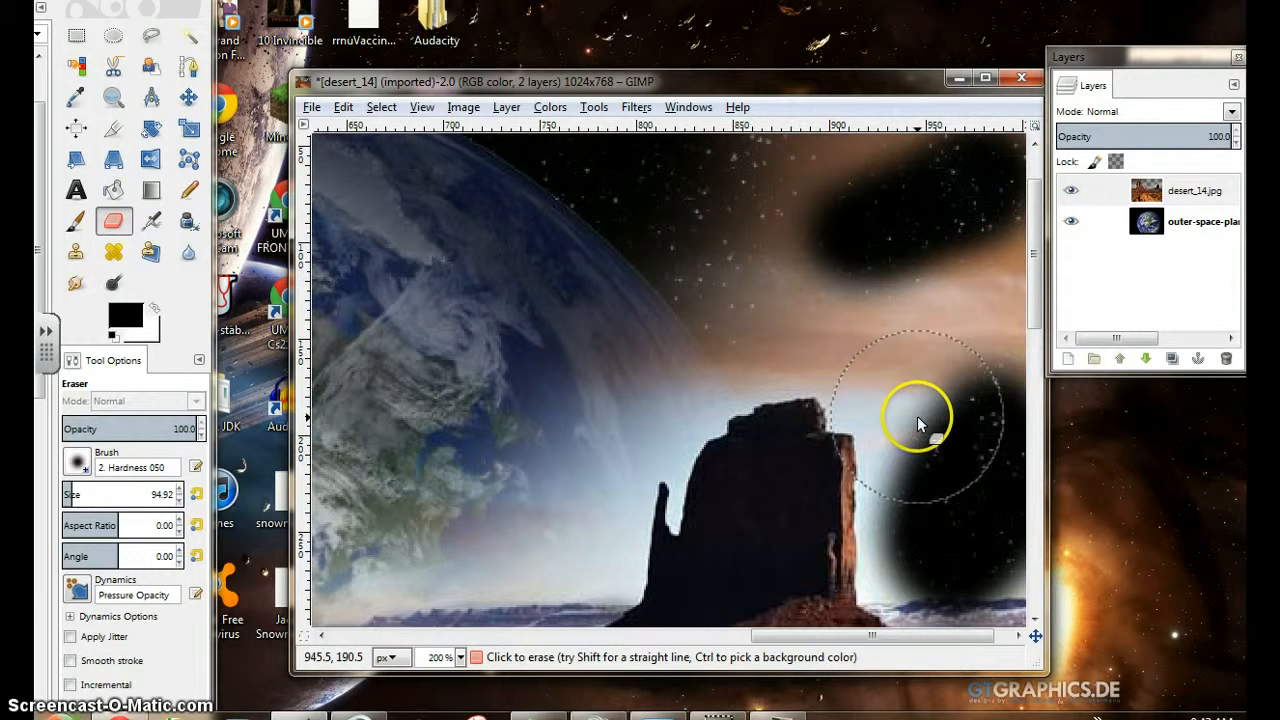
mouse_move(917, 416)
mouse_down()
mouse_move(969, 226)
mouse_move(996, 365)
mouse_move(993, 345)
mouse_move(880, 291)
mouse_move(615, 260)
mouse_move(632, 237)
mouse_move(896, 208)
mouse_move(832, 157)
mouse_move(602, 157)
mouse_move(719, 226)
mouse_move(743, 322)
mouse_move(759, 316)
mouse_move(676, 343)
mouse_move(737, 321)
mouse_move(868, 368)
mouse_move(917, 432)
mouse_move(936, 550)
mouse_up()
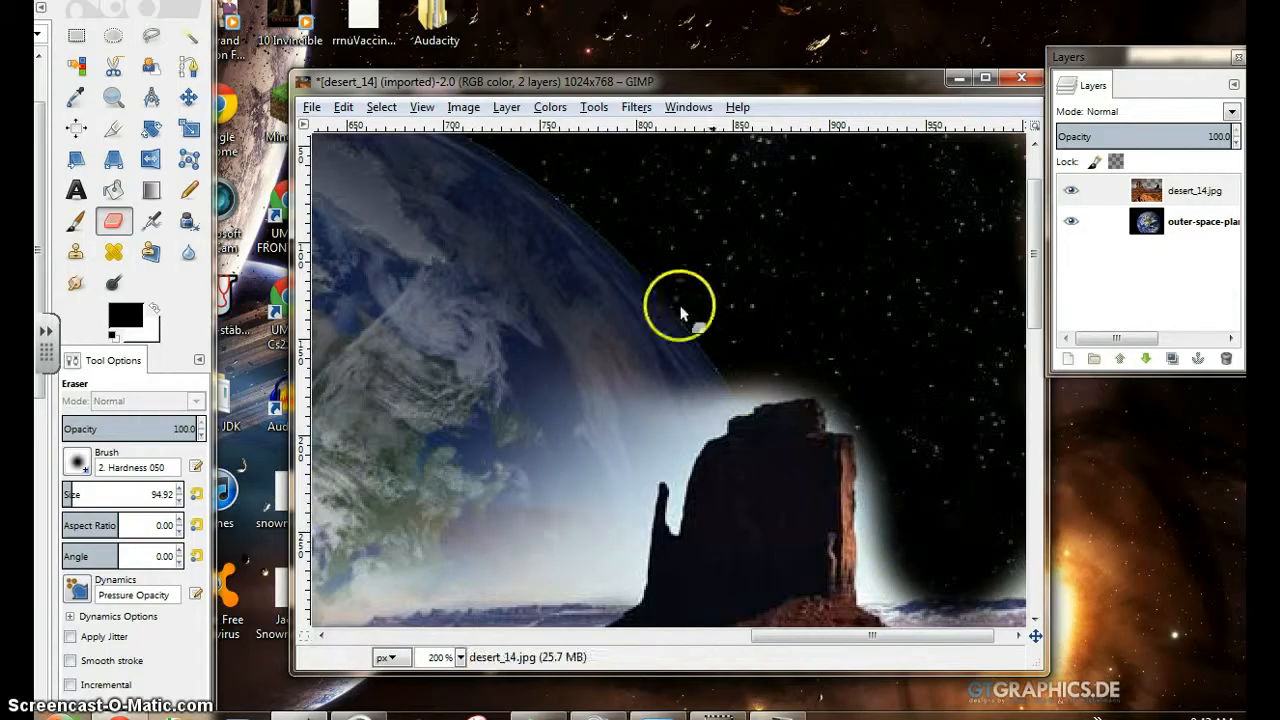
- Erase the sky over the planet's upper-left edge and along the top of the large butte
scroll(506, 326, down, 4)
scroll(519, 302, up, 4)
ctrl+scroll(518, 296, down, 2)
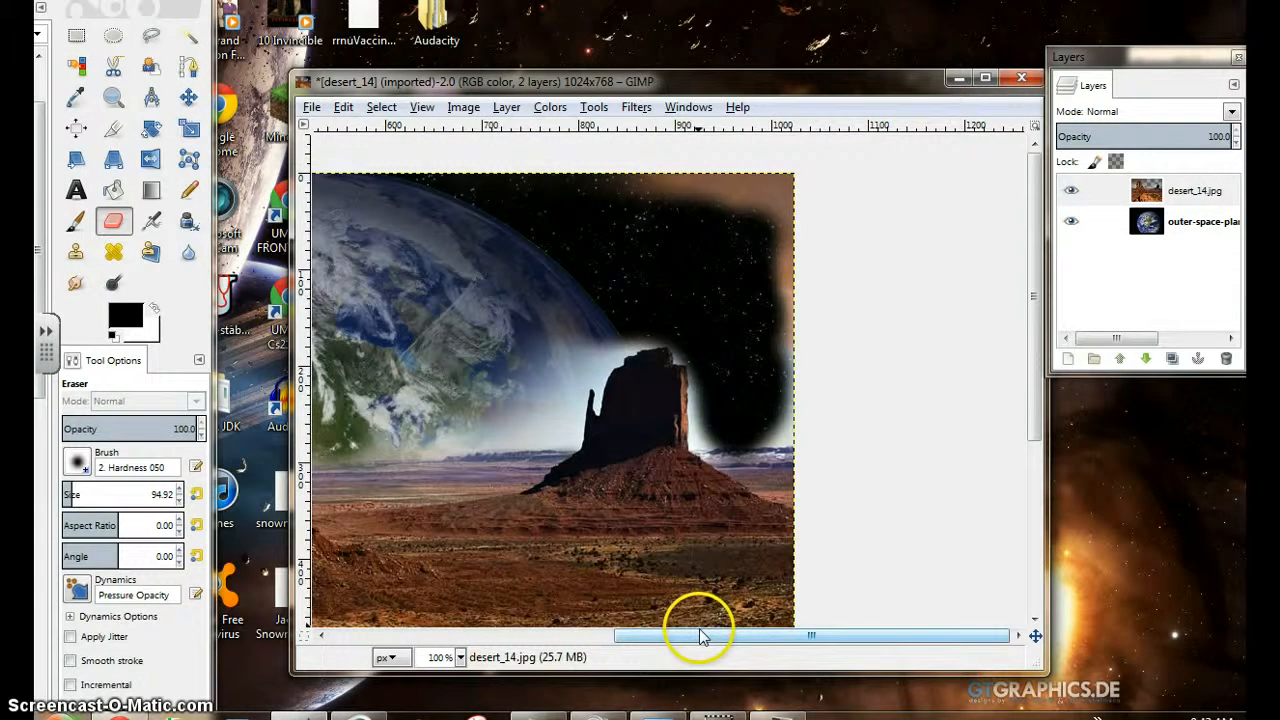
drag(700, 636, 506, 636)
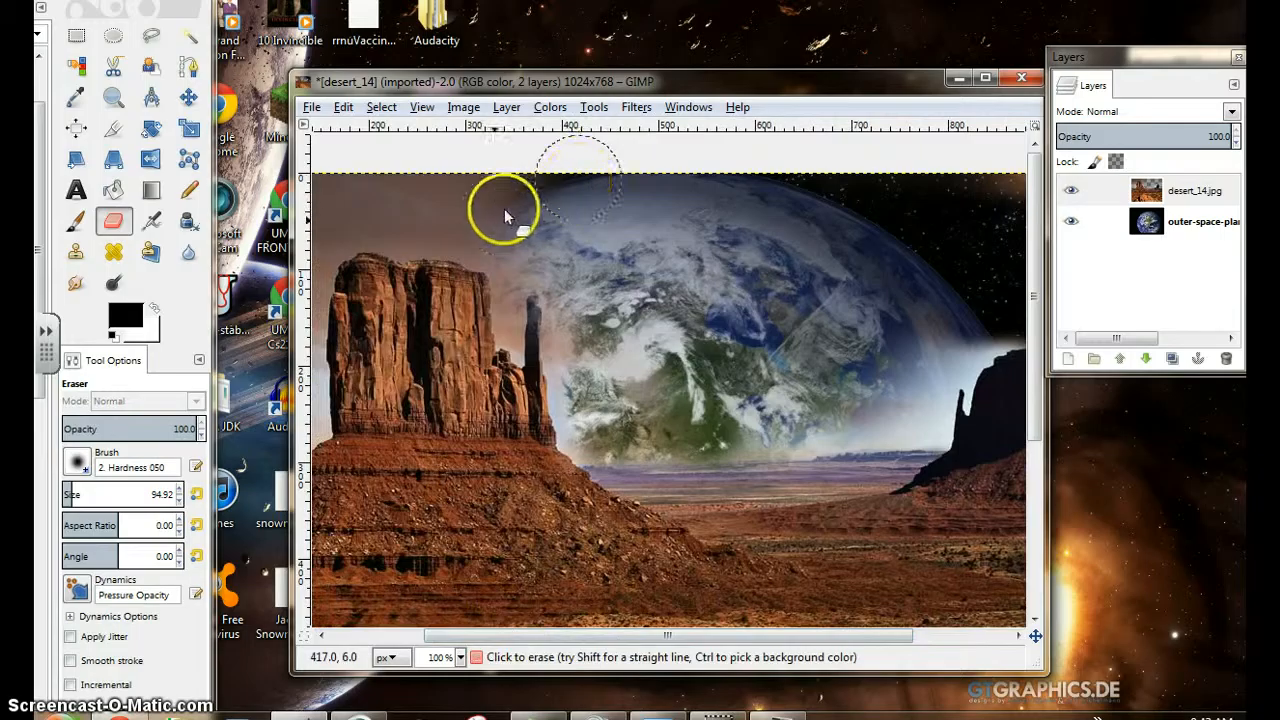
mouse_move(506, 213)
mouse_down()
mouse_move(513, 228)
mouse_move(486, 212)
mouse_move(351, 212)
mouse_move(588, 201)
mouse_up()
mouse_move(514, 258)
mouse_down()
mouse_move(429, 230)
mouse_move(342, 226)
mouse_up()
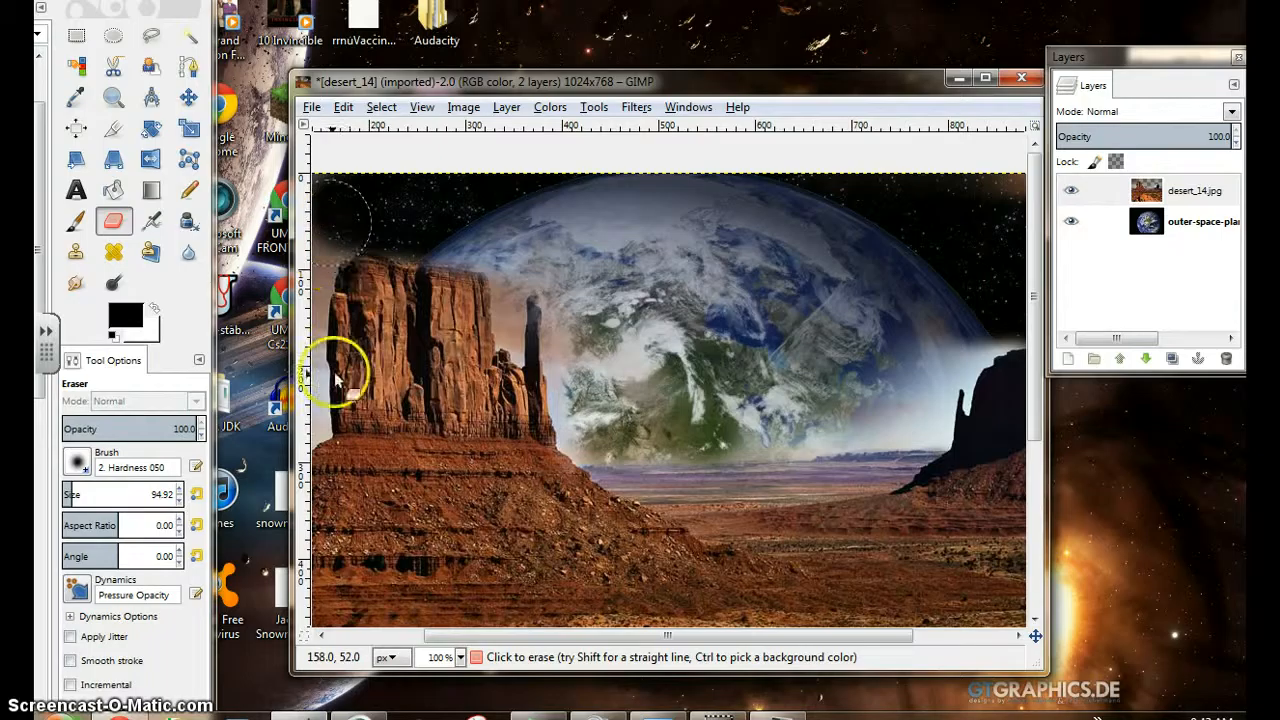
- Erase the remaining sky left of the large butte and in the image's upper-right corner
key(ctrl+shift+j)
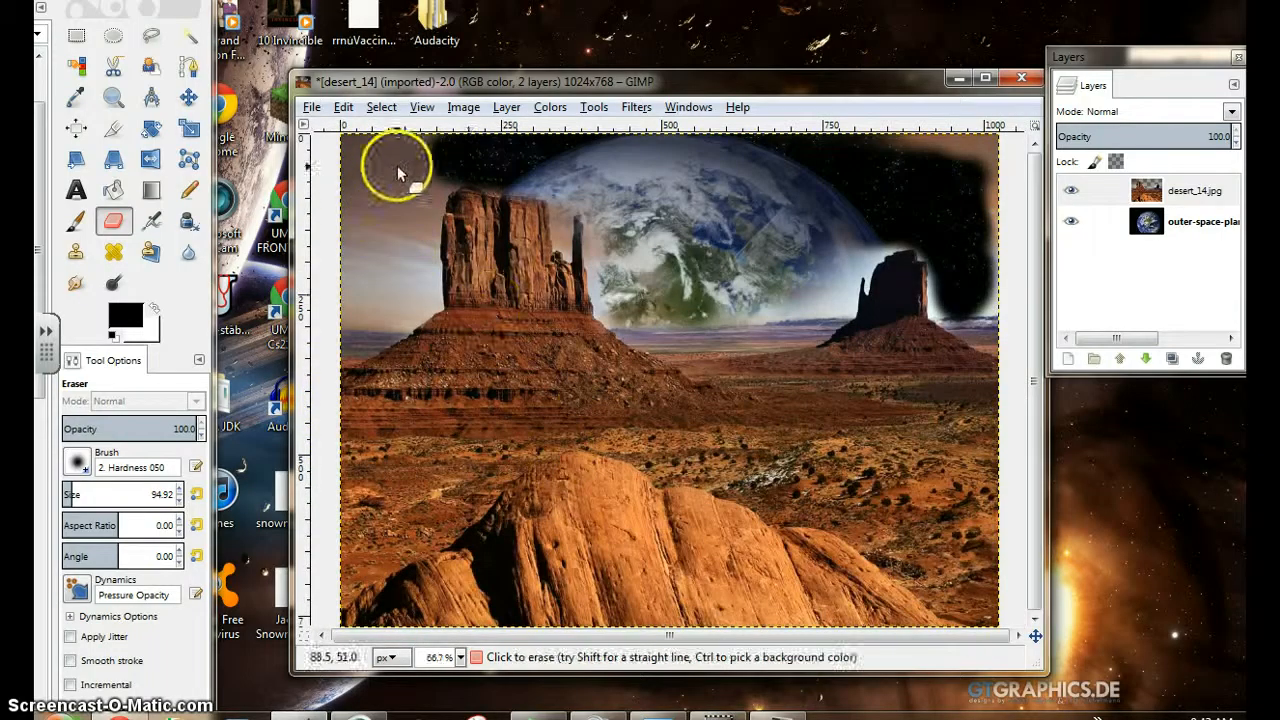
mouse_move(397, 165)
mouse_down()
mouse_move(408, 163)
mouse_move(356, 172)
mouse_move(340, 295)
mouse_move(354, 305)
mouse_up()
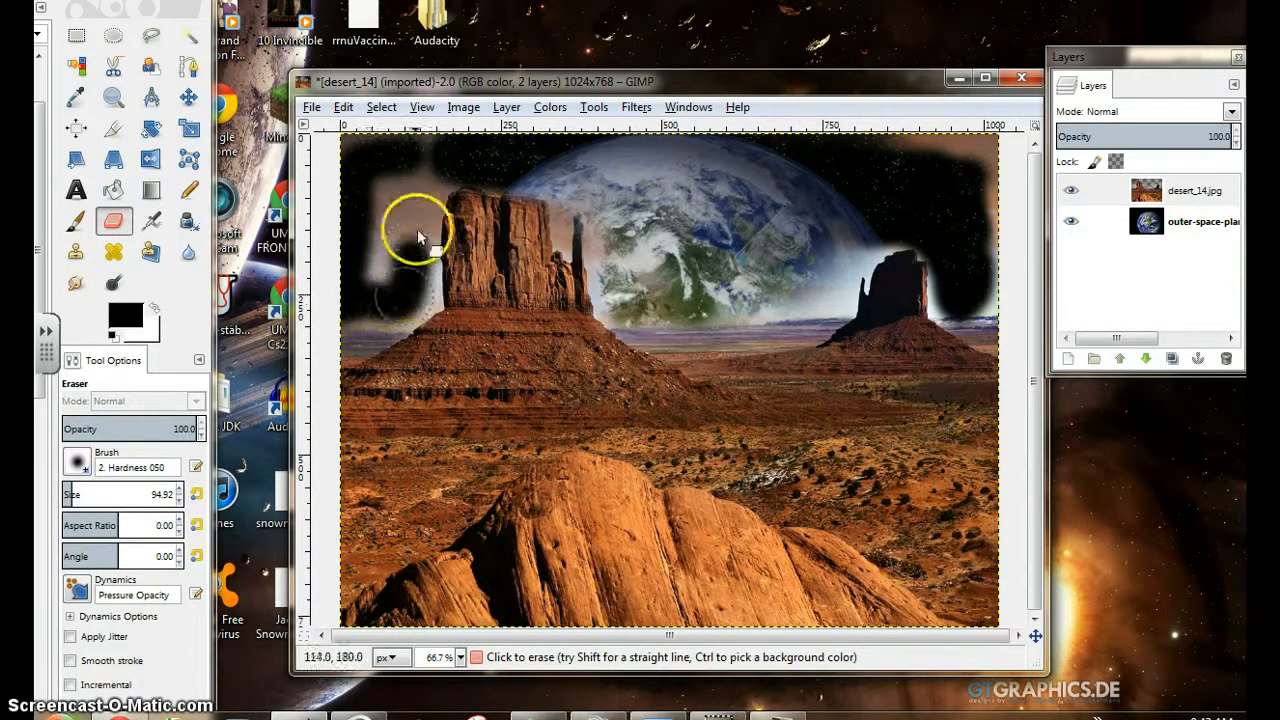
mouse_move(429, 171)
mouse_down()
mouse_move(378, 262)
mouse_move(384, 190)
mouse_move(378, 276)
mouse_move(420, 290)
mouse_move(424, 270)
mouse_move(378, 304)
mouse_up()
mouse_move(914, 145)
mouse_down()
mouse_move(983, 149)
mouse_move(979, 249)
mouse_move(981, 213)
mouse_up()
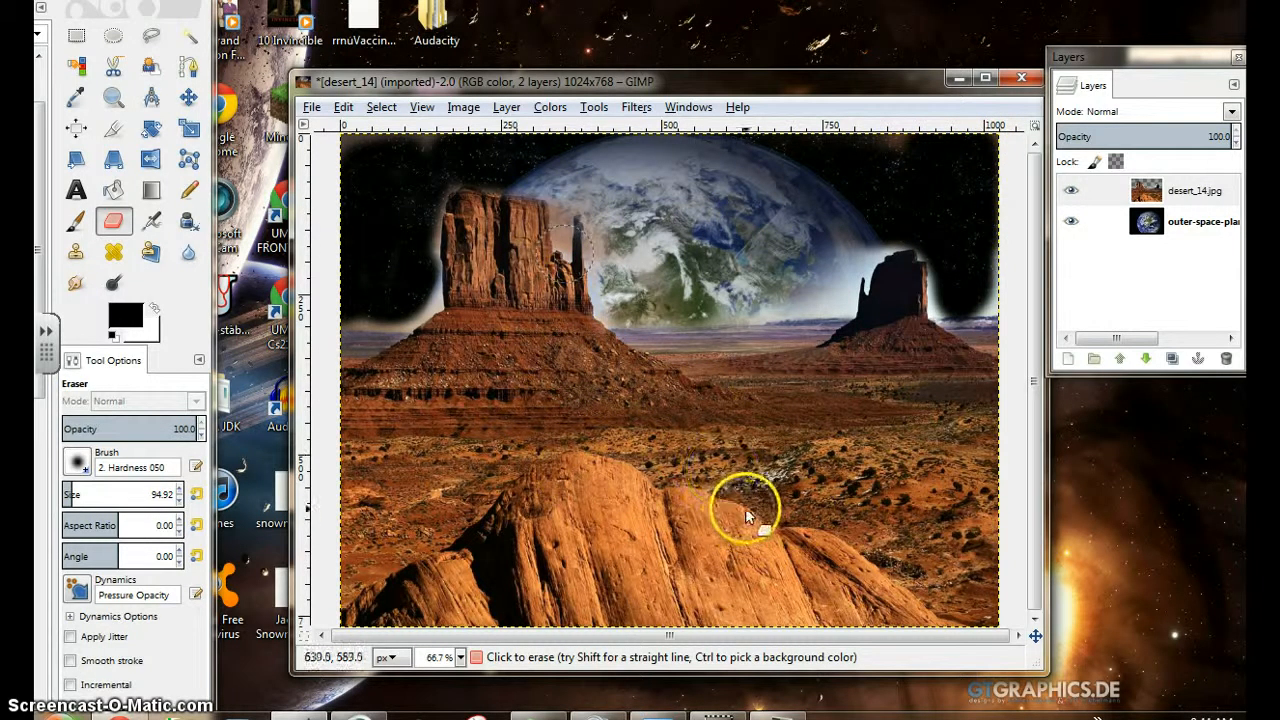
mouse_move(745, 515)
mouse_down()
mouse_move(737, 523)
mouse_move(757, 489)
mouse_up()
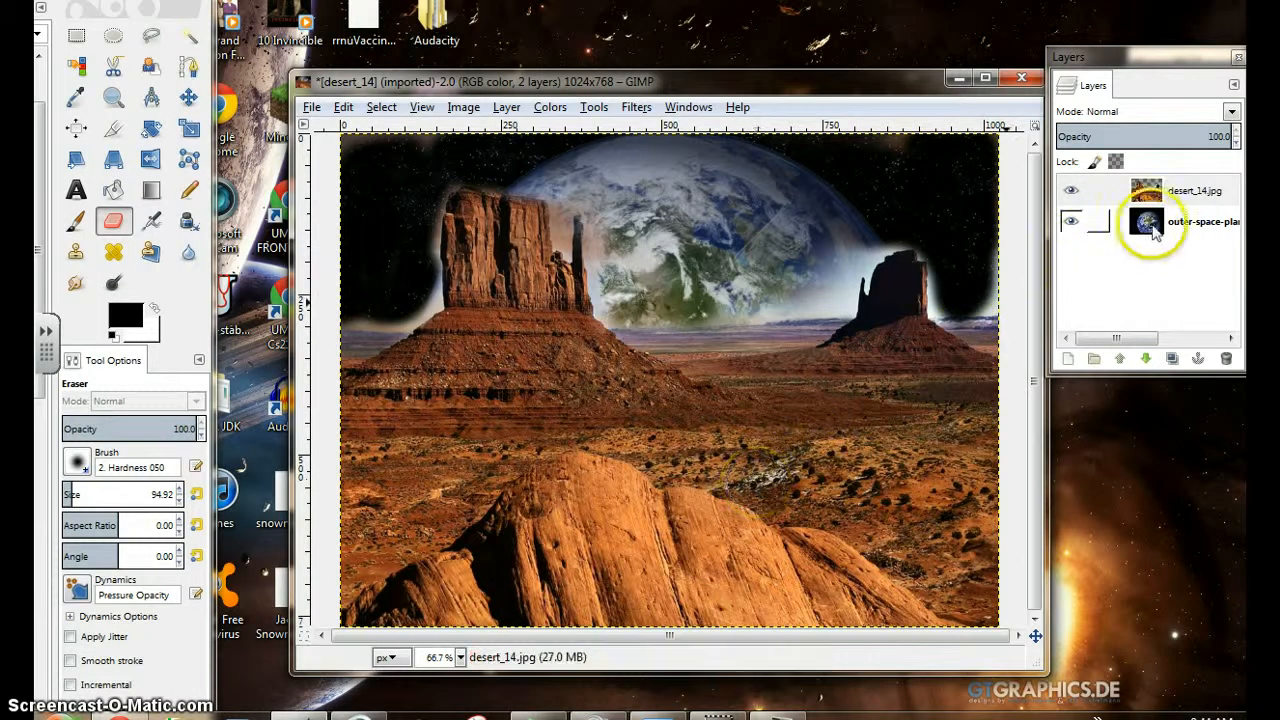
- Preview colorizing the desert_14.jpg layer with hue 0, saturation 40 and lightness 24, and discard the adjustment
click(1195, 191)
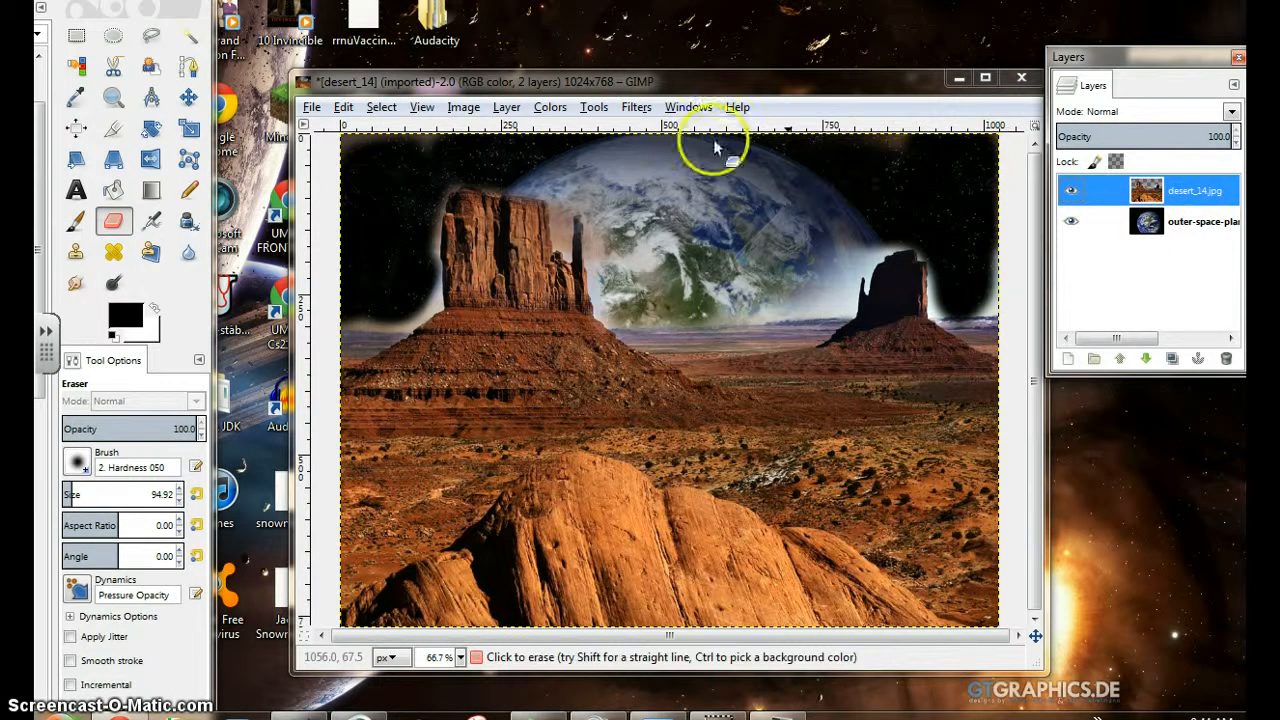
click(556, 106)
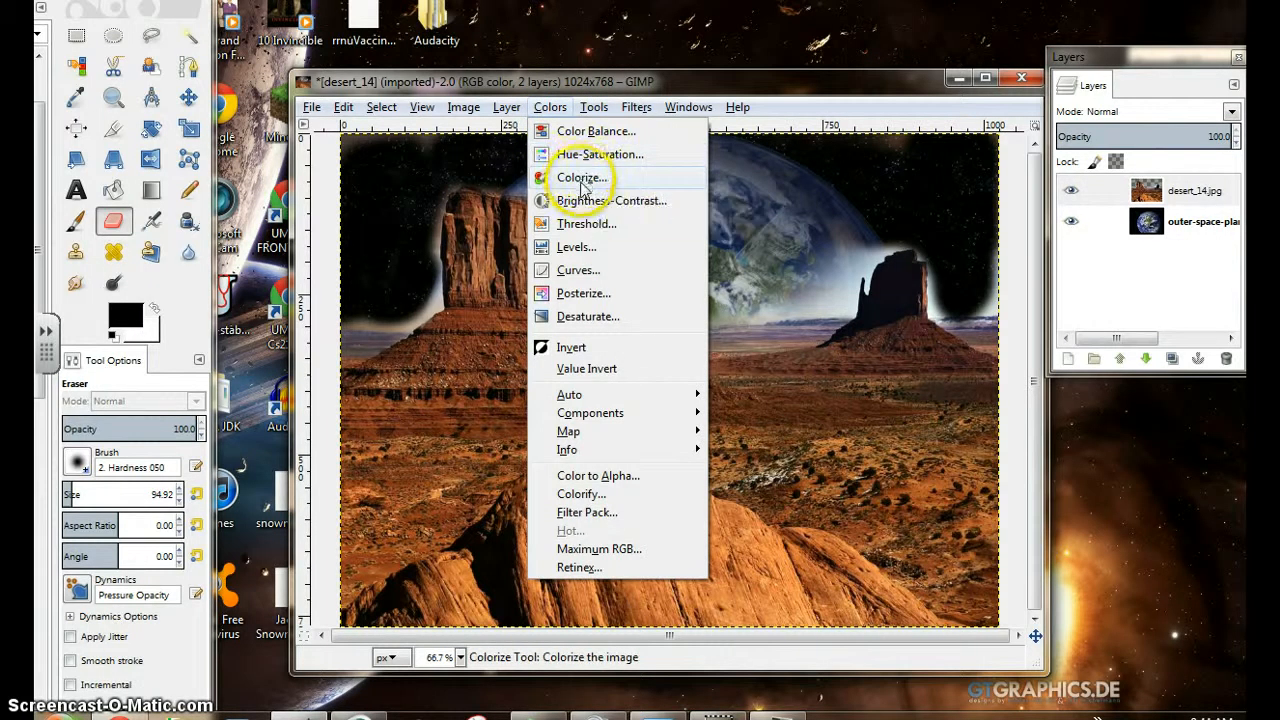
click(585, 178)
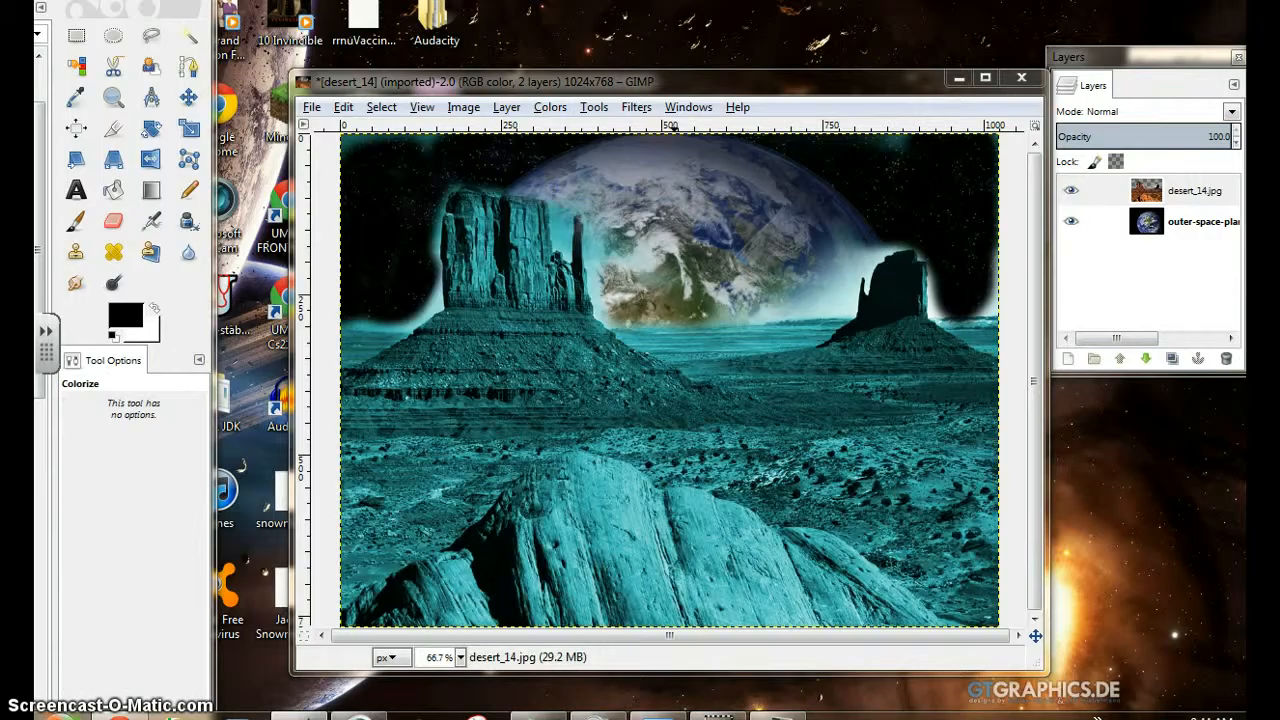
drag(63, 114, 229, 100)
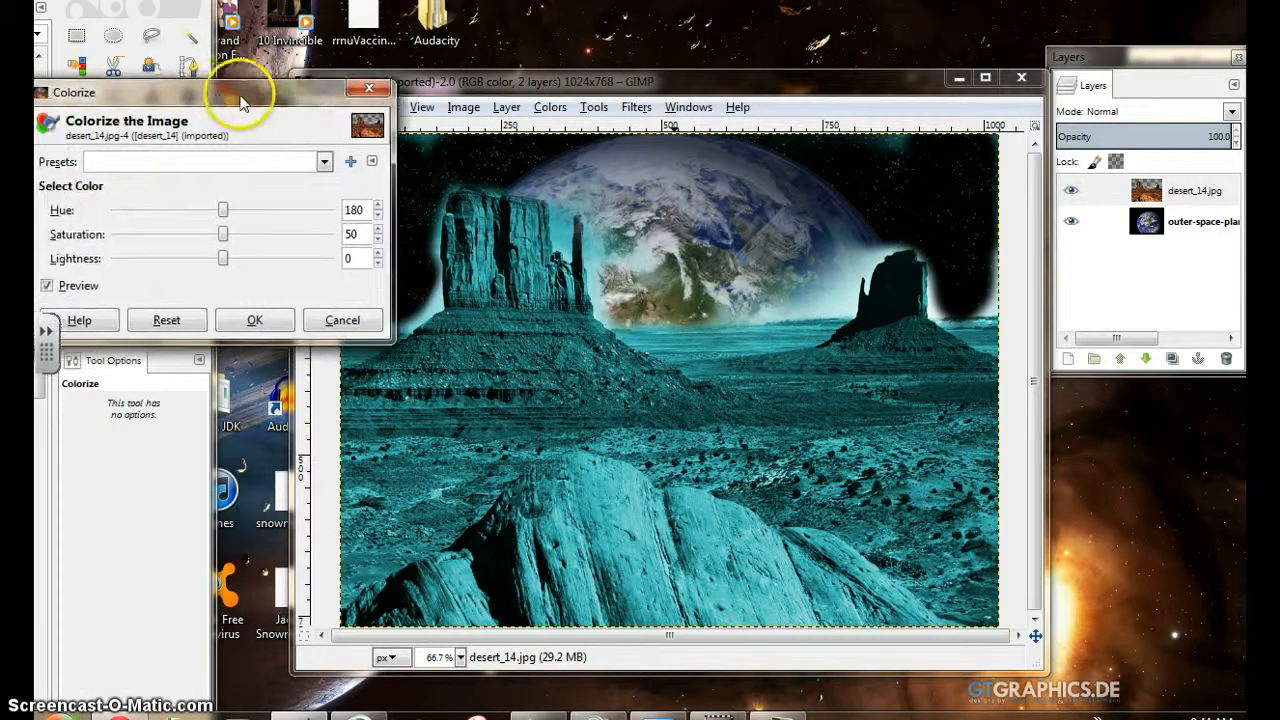
drag(223, 210, 211, 220)
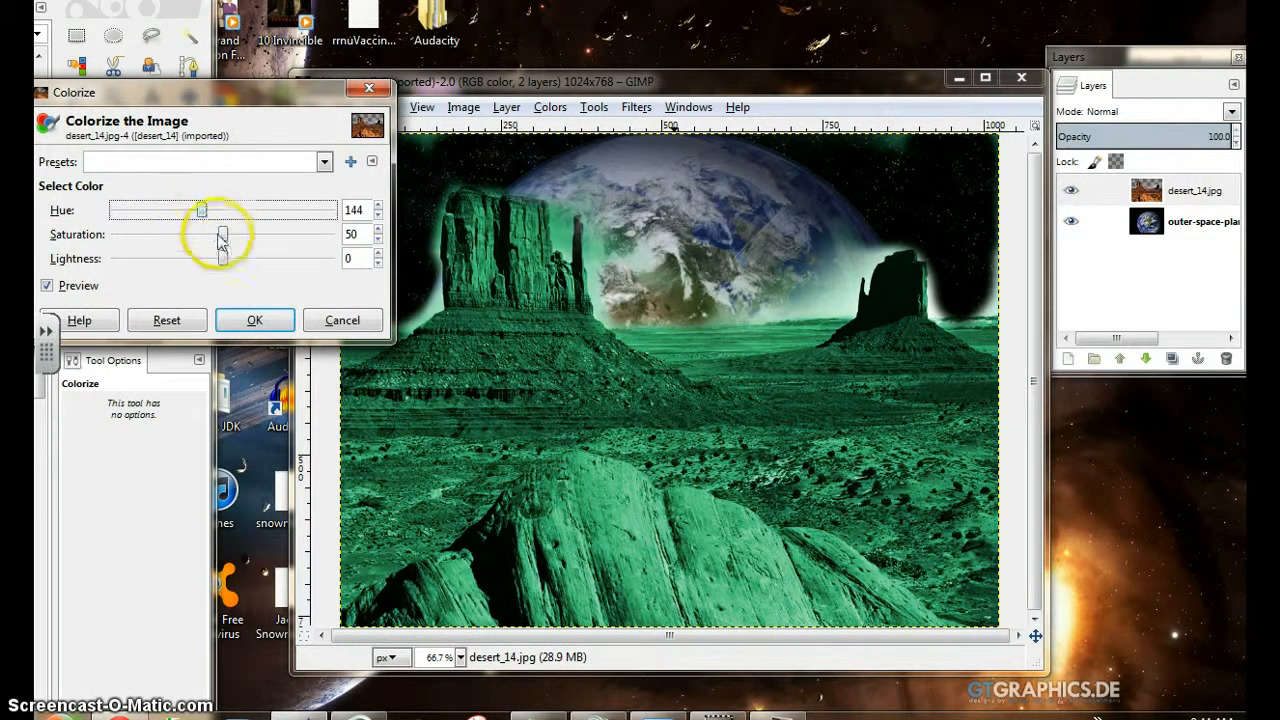
drag(222, 235, 253, 268)
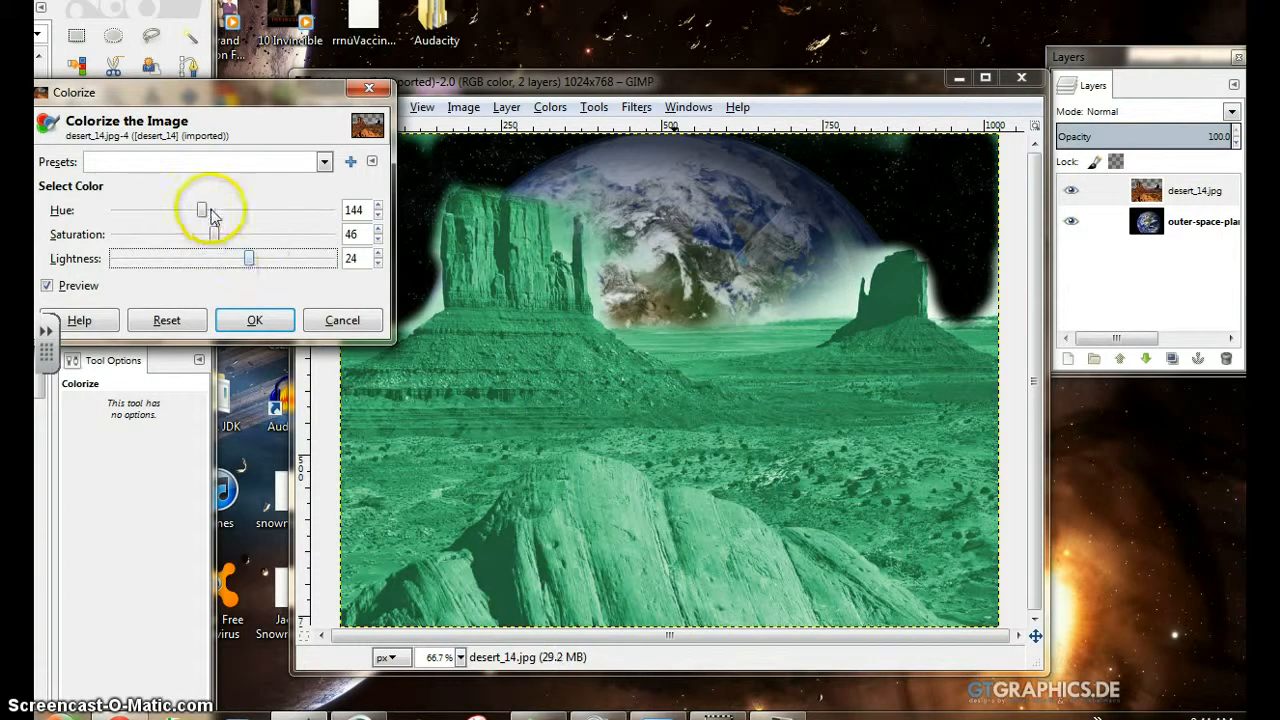
drag(203, 210, 70, 215)
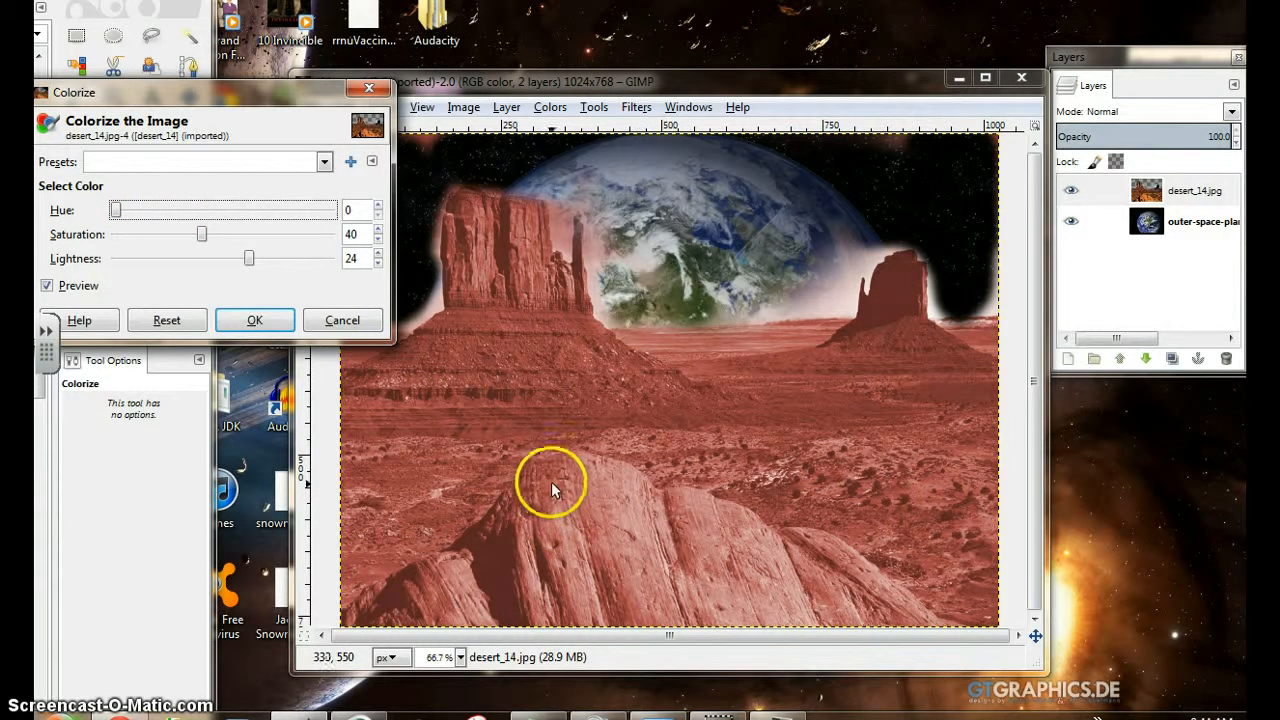
click(341, 322)
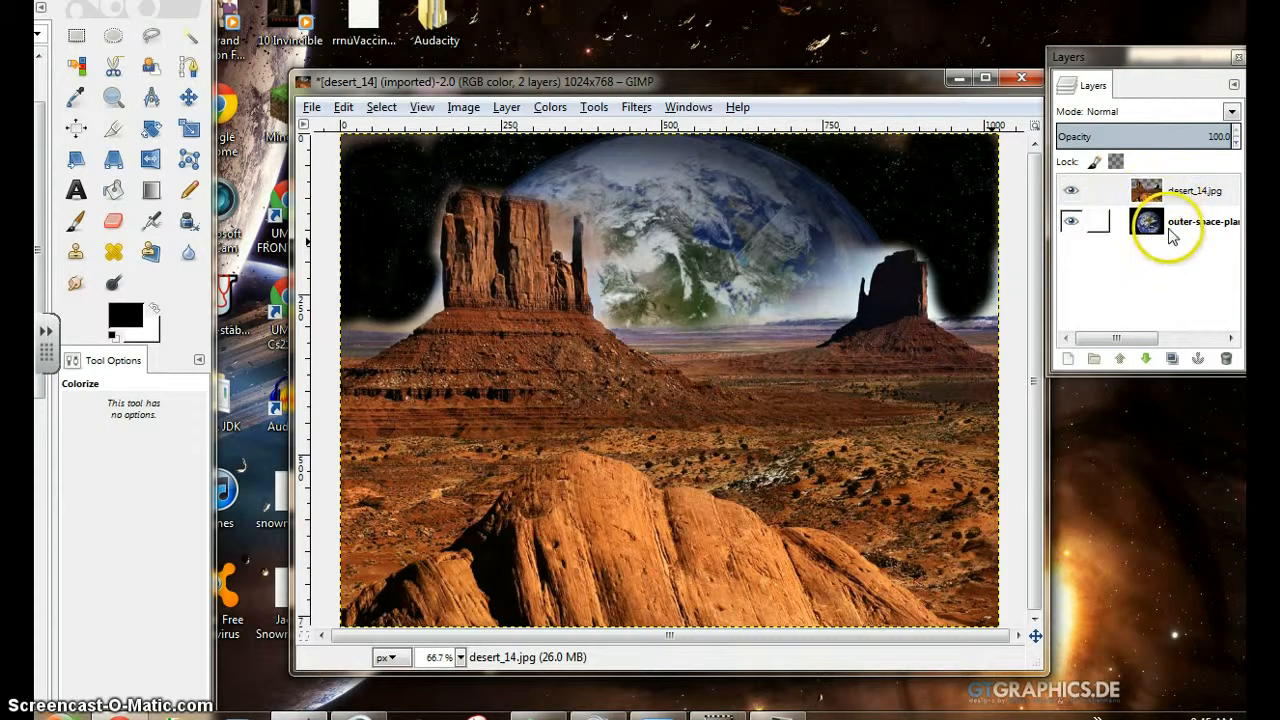
- Scale the outer-space-planets-earth-HD-Wallpapers.jpg layer down to about 904 × 574 px, positioning the planet in the sky between the two buttes
click(1175, 230)
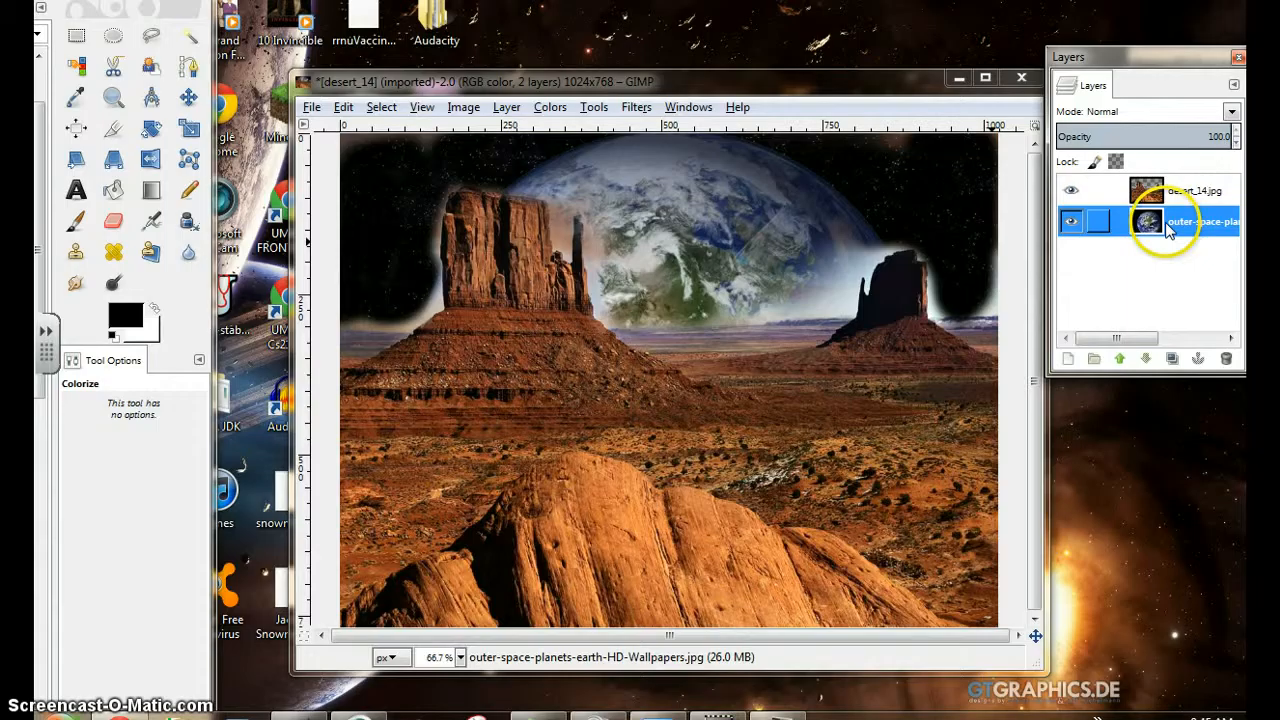
click(193, 133)
click(643, 237)
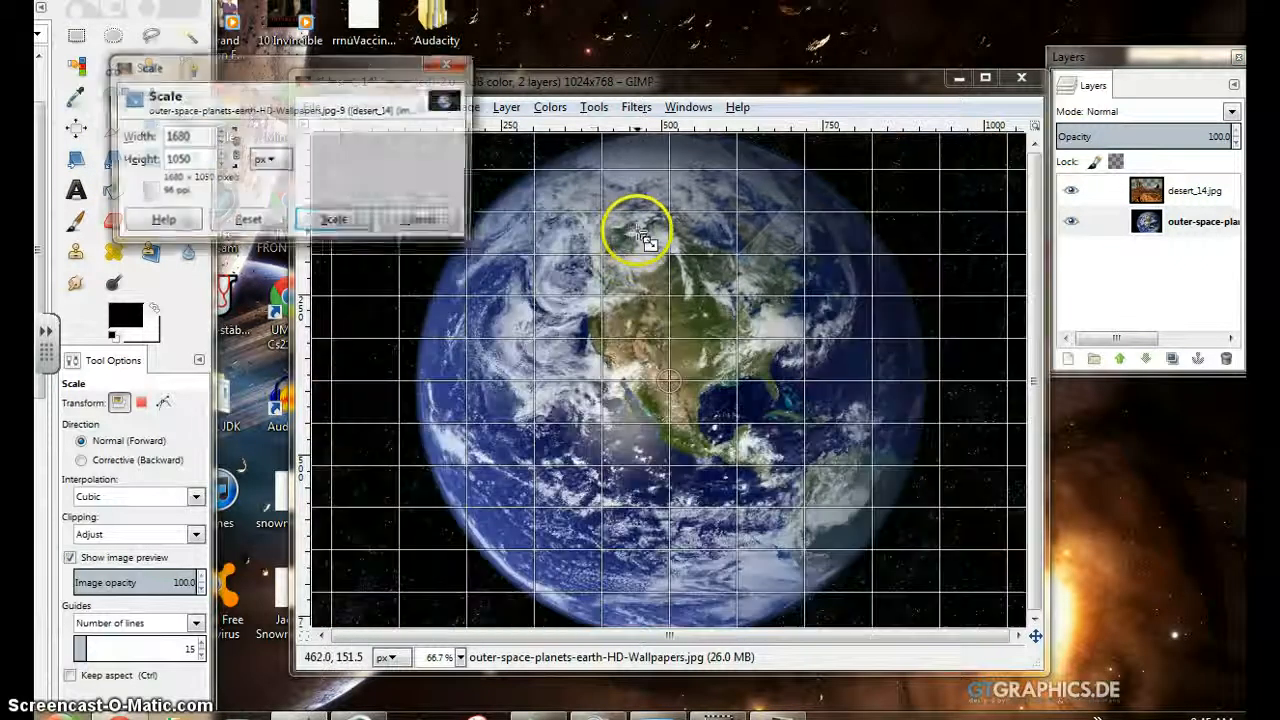
scroll(663, 262, down, 2)
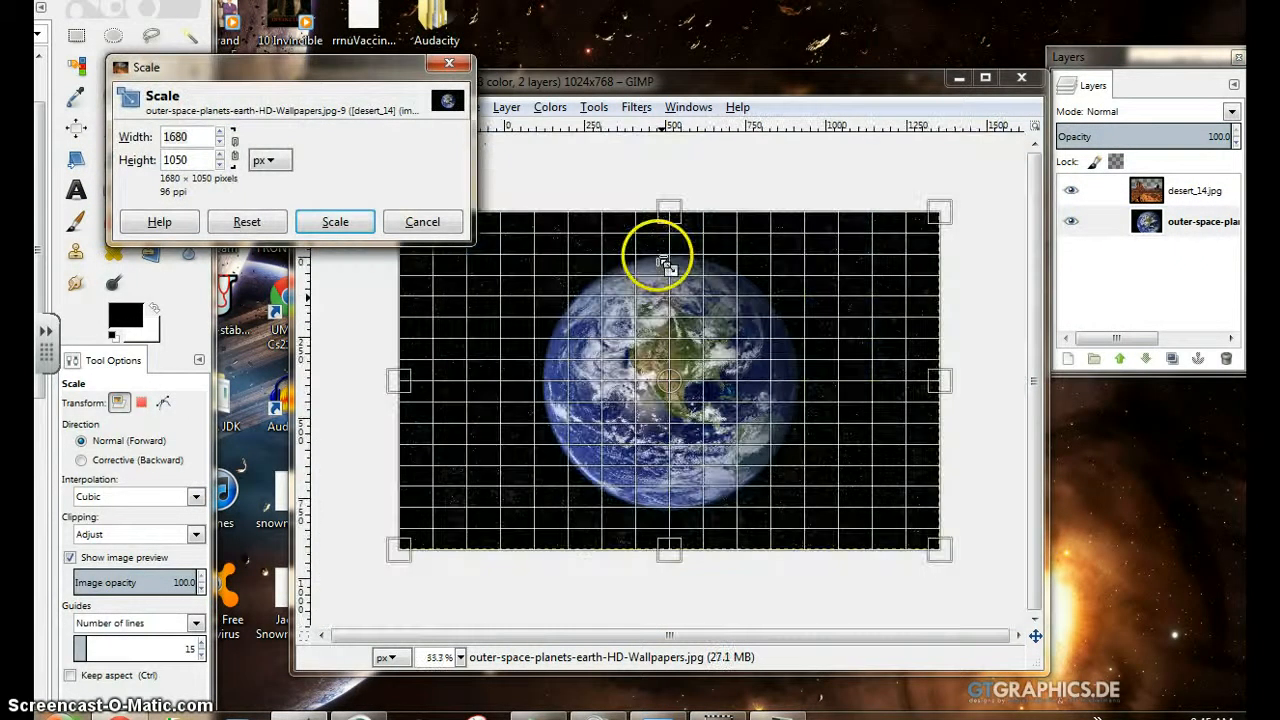
scroll(600, 350, down, 1)
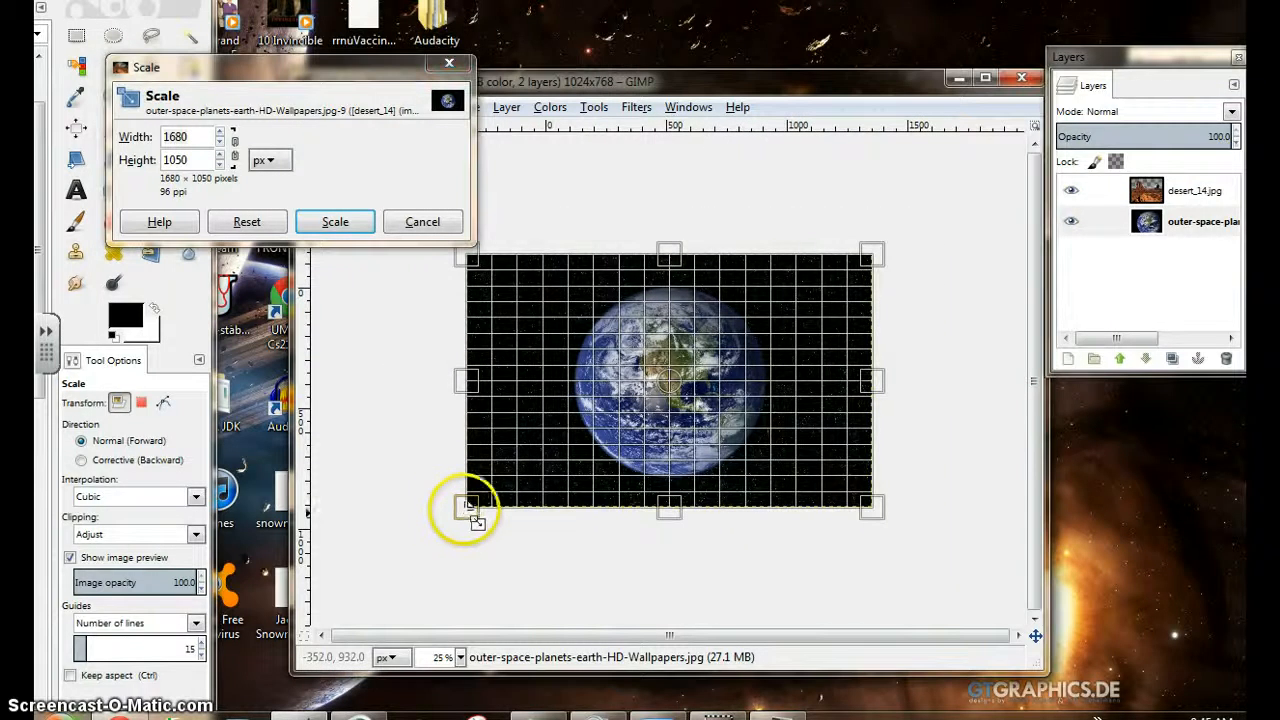
drag(520, 462, 653, 392)
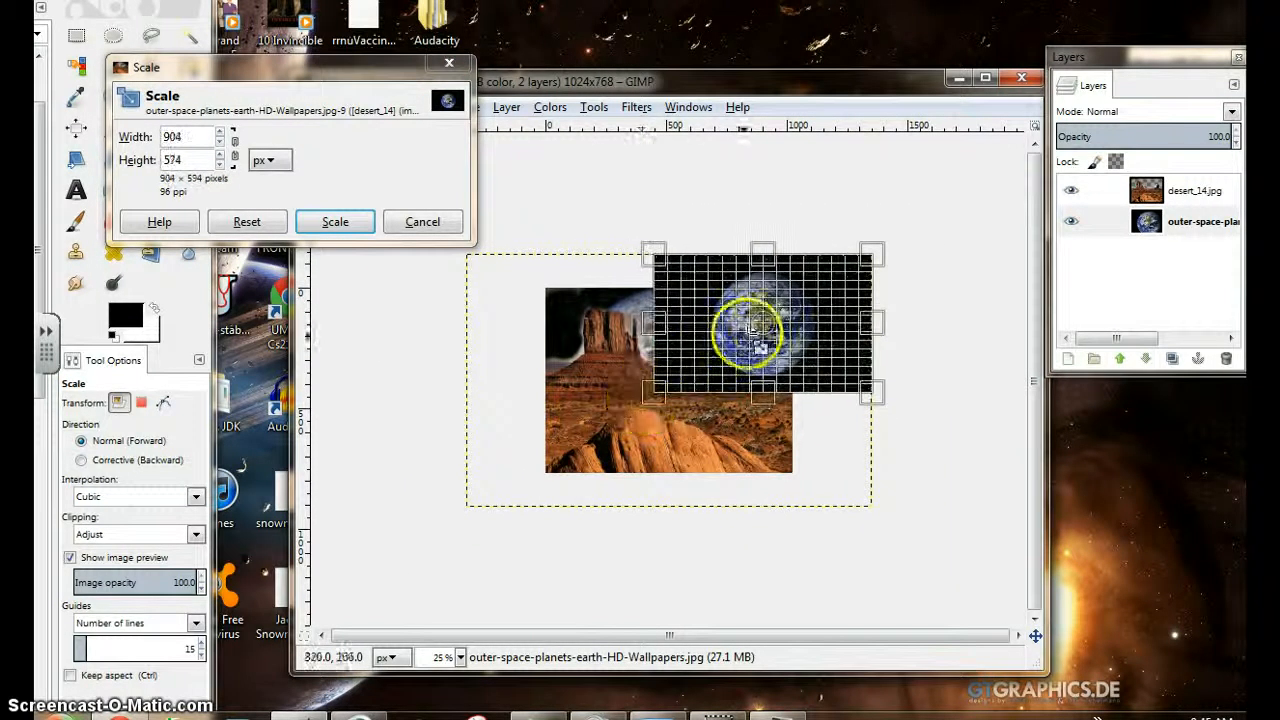
drag(768, 330, 690, 318)
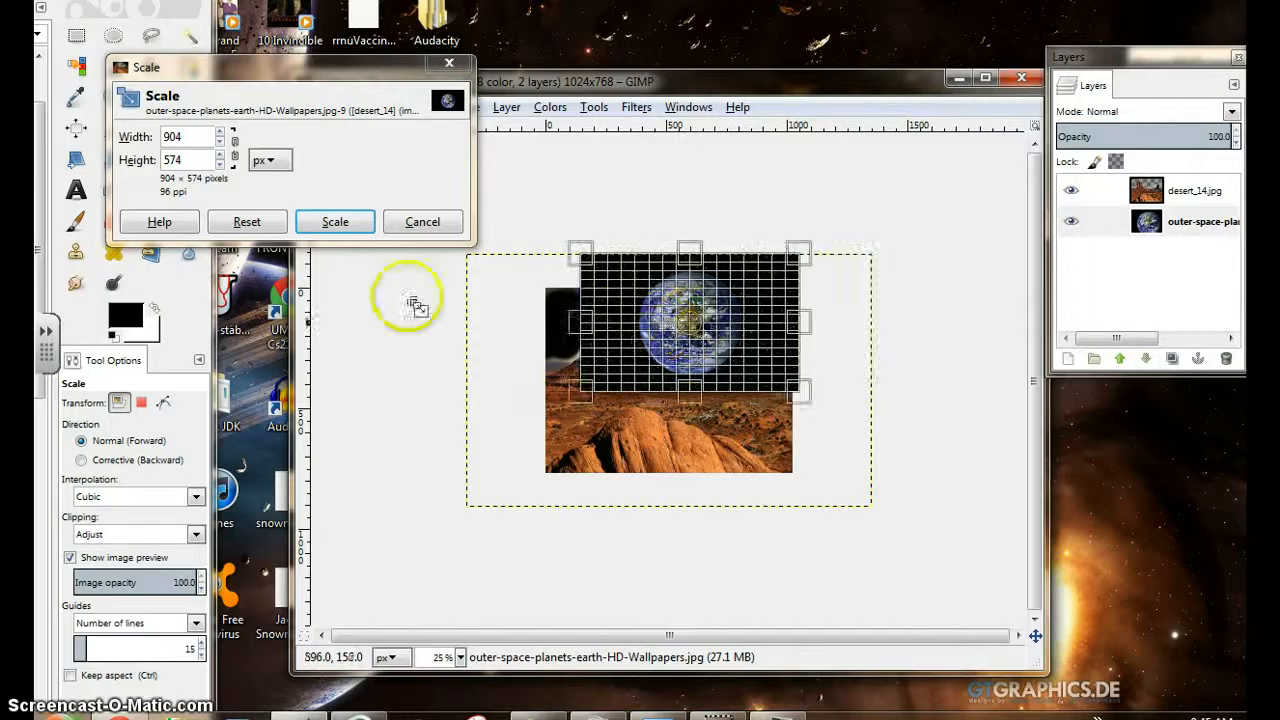
click(335, 222)
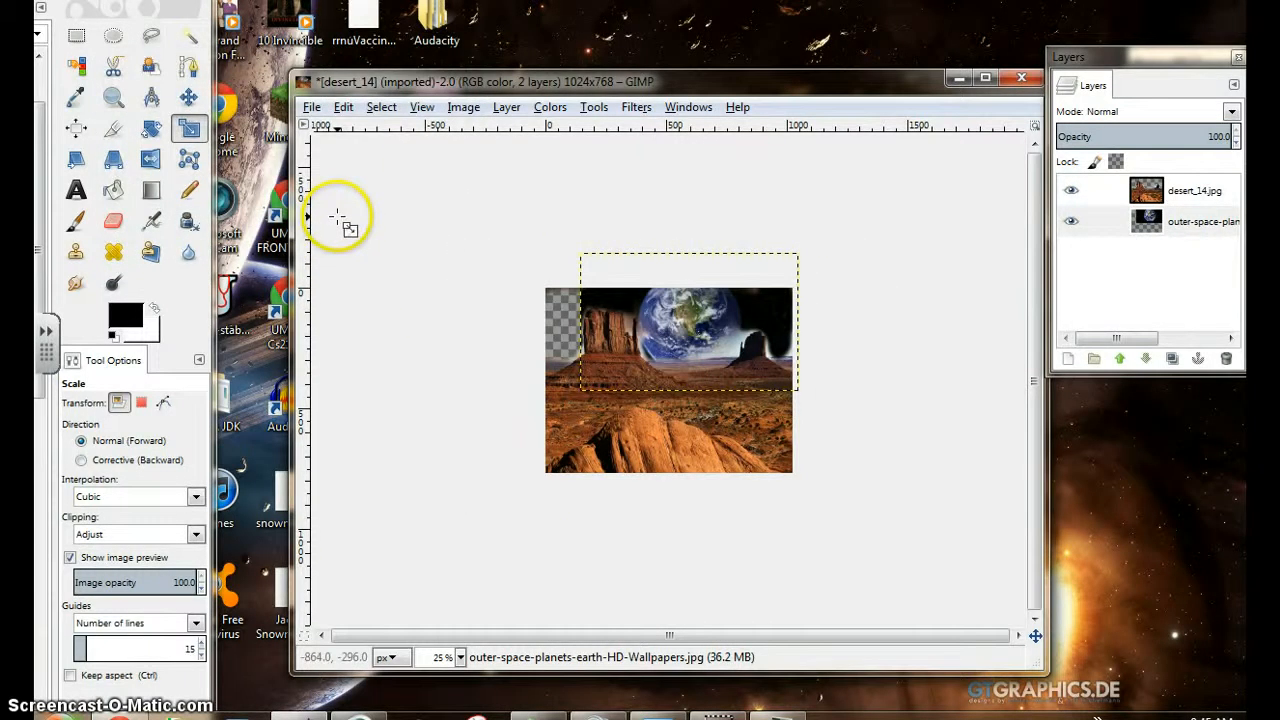
scroll(697, 323, up, 2)
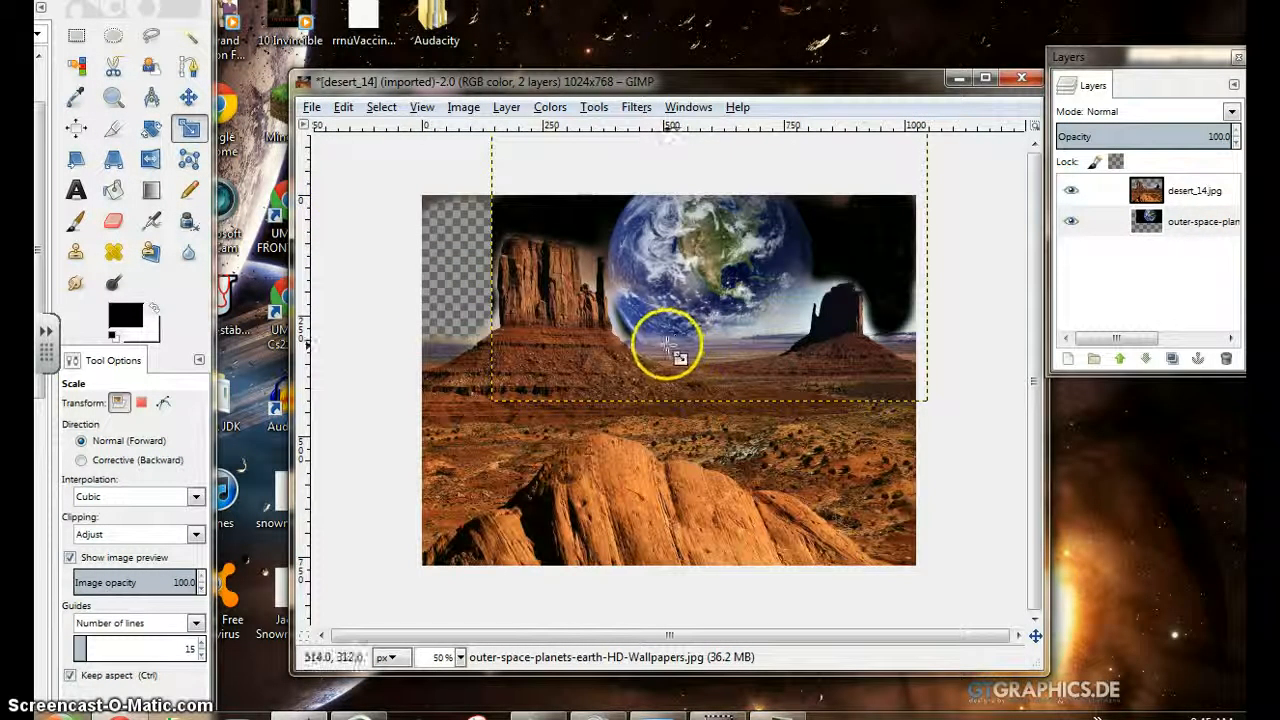
scroll(667, 345, up, 1)
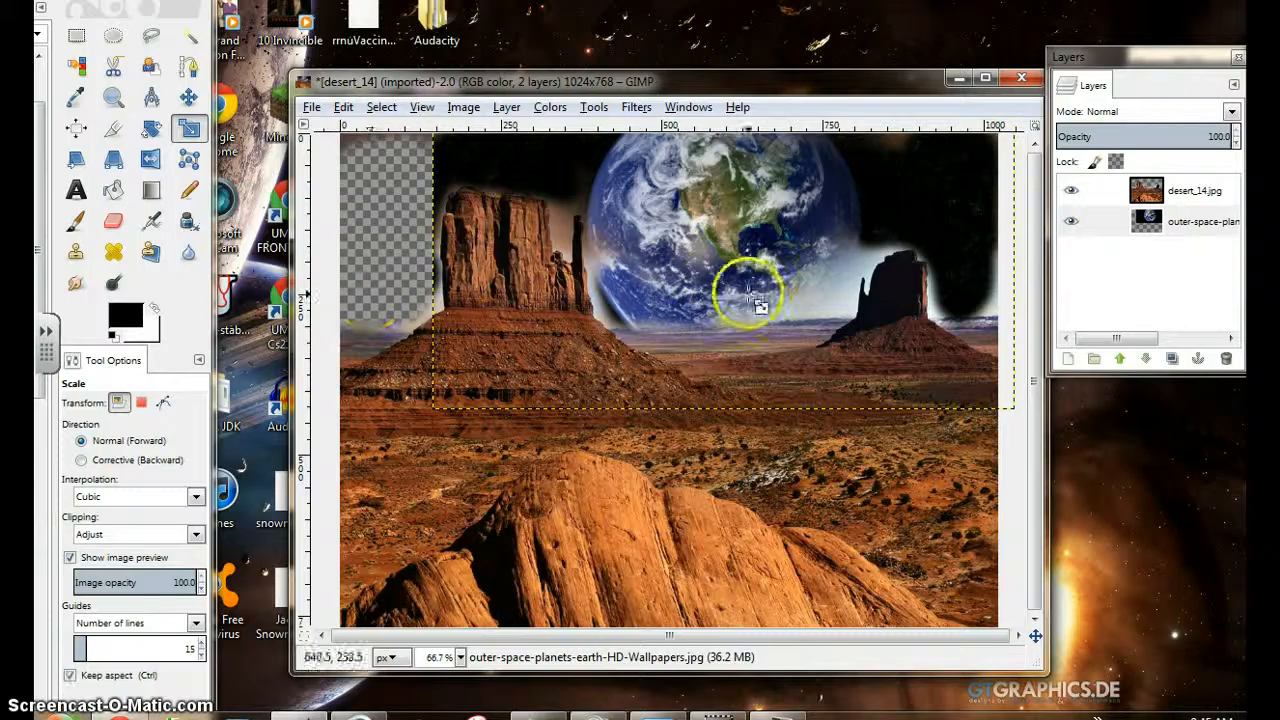
scroll(749, 286, down, 3)
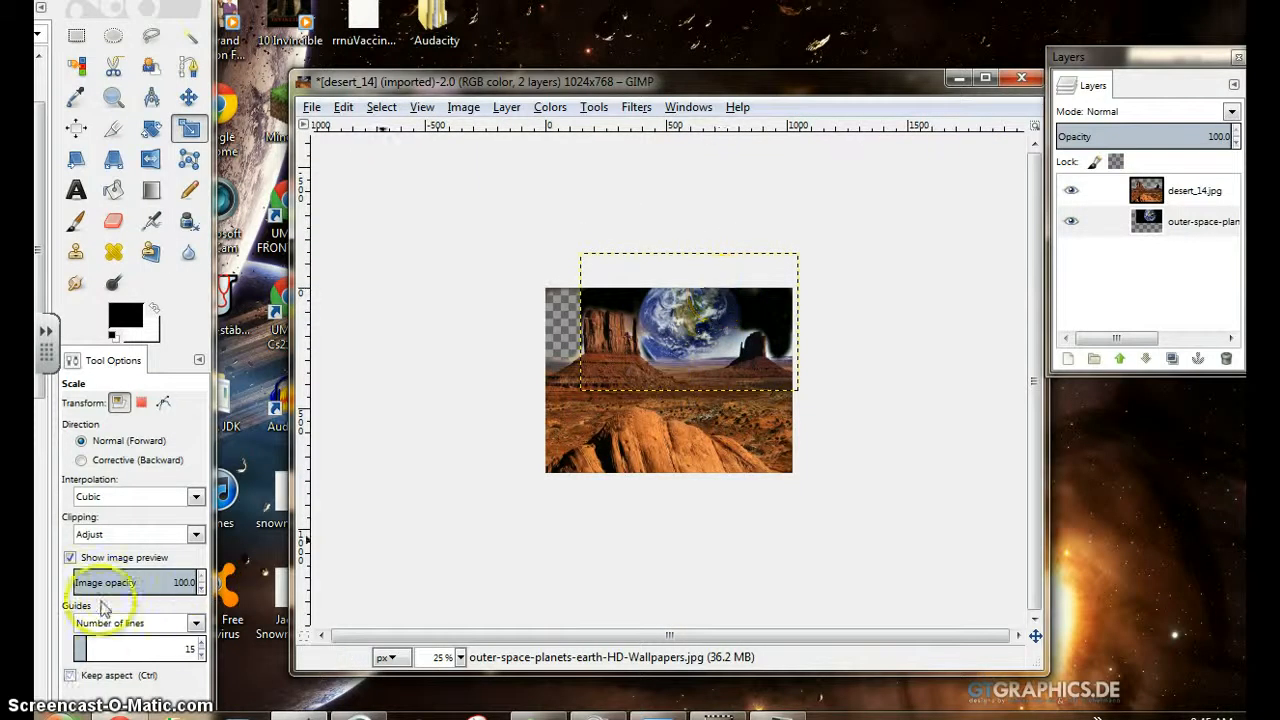